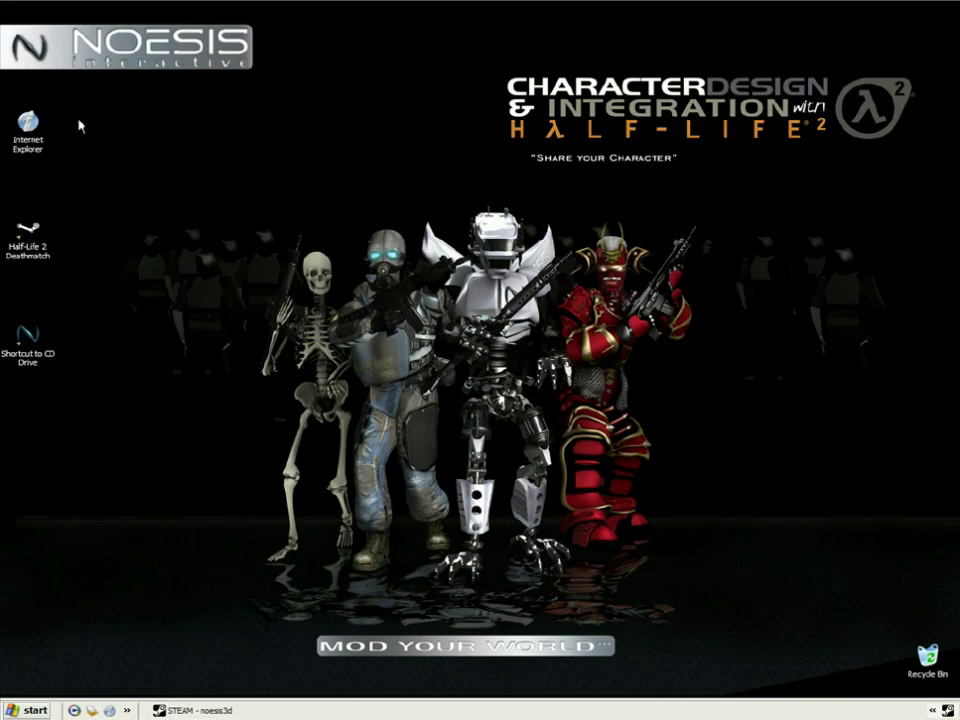
# Browse Steam's multiplayer games to the Half-Life 2: Deathmatch download page, then close the browser
pyautogui.doubleClick(30, 122)
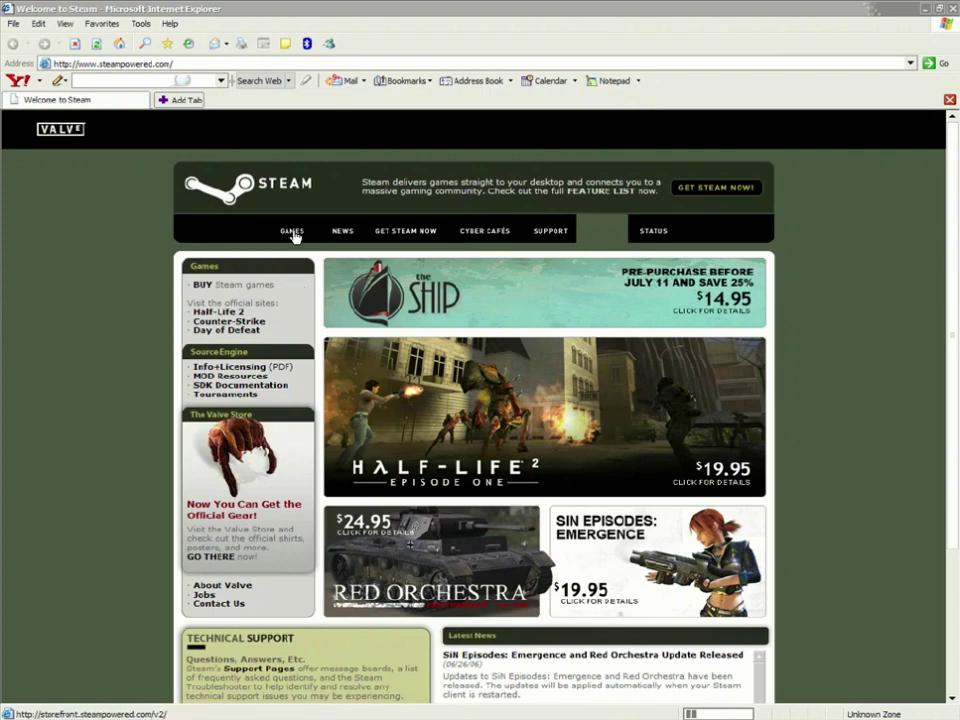
pyautogui.click(292, 233)
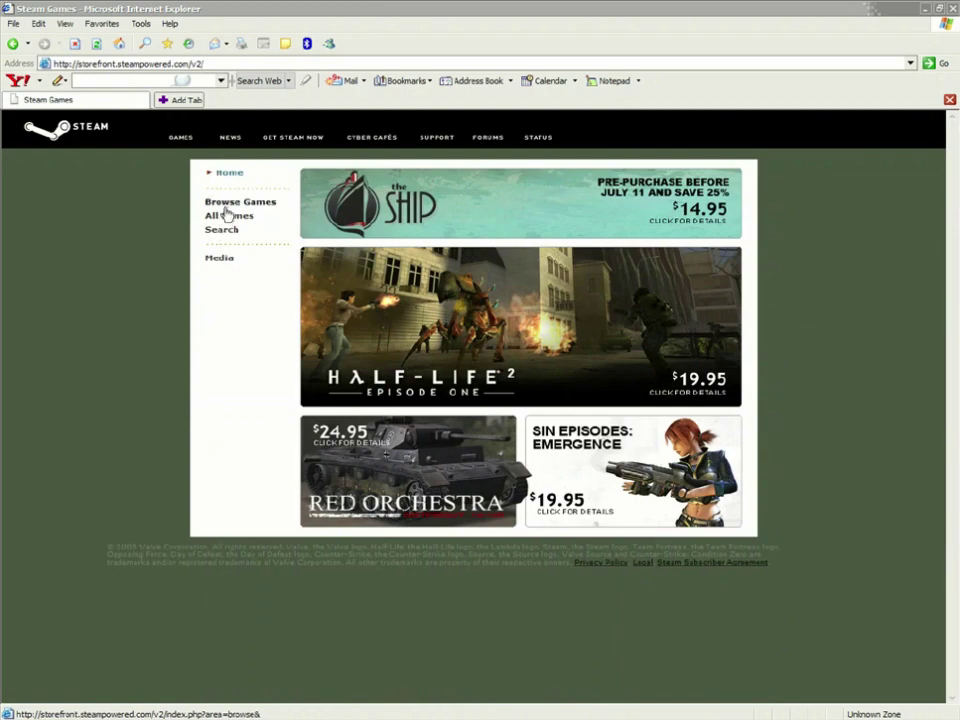
pyautogui.click(232, 203)
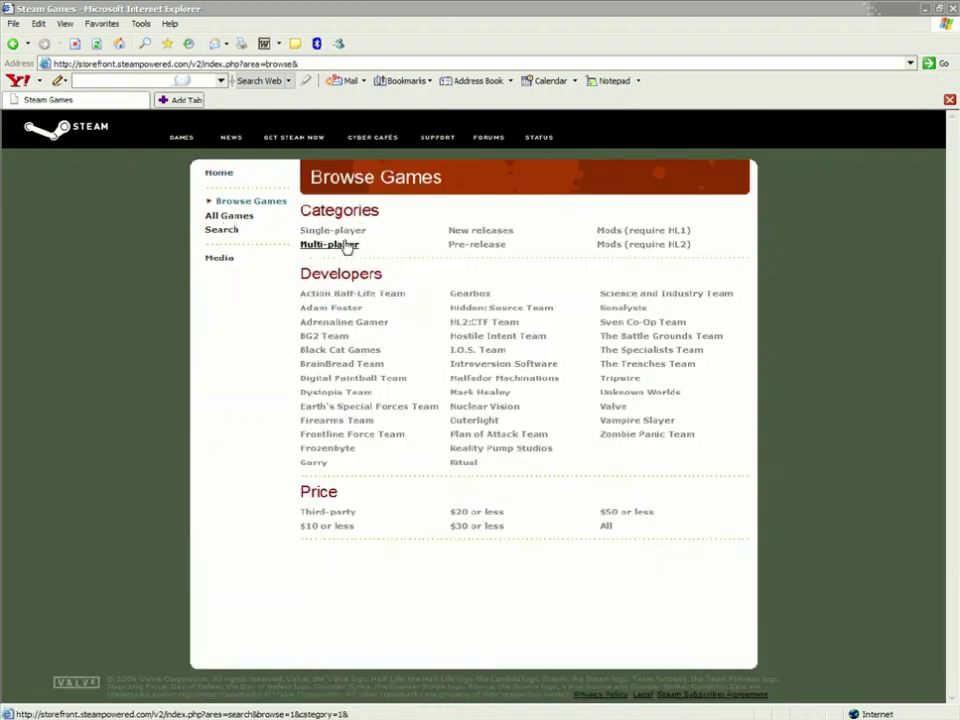
pyautogui.click(330, 244)
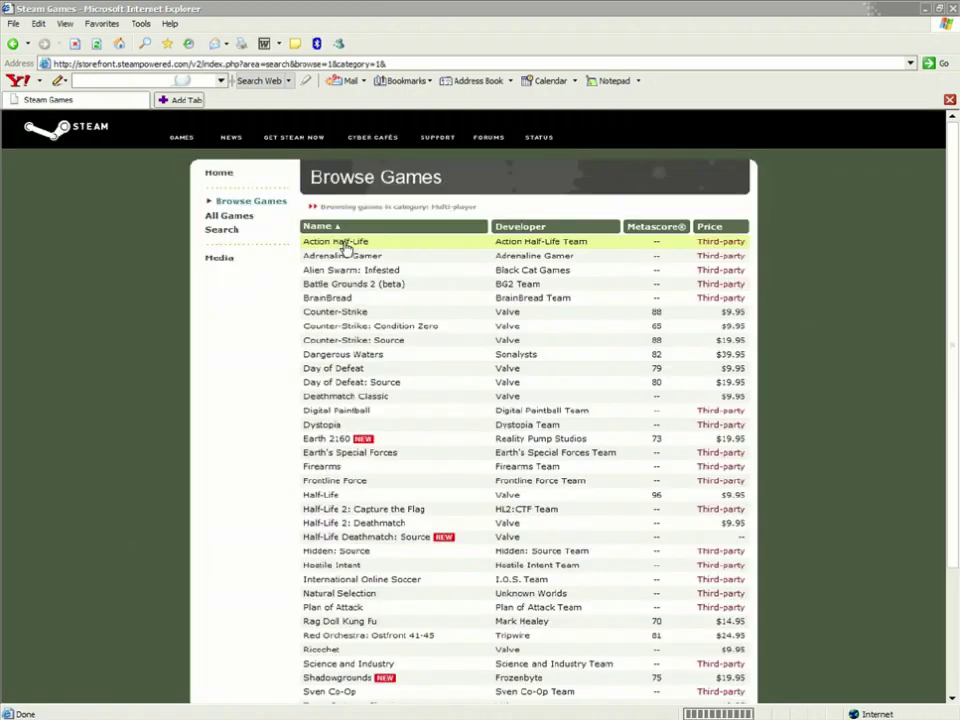
pyautogui.click(316, 527)
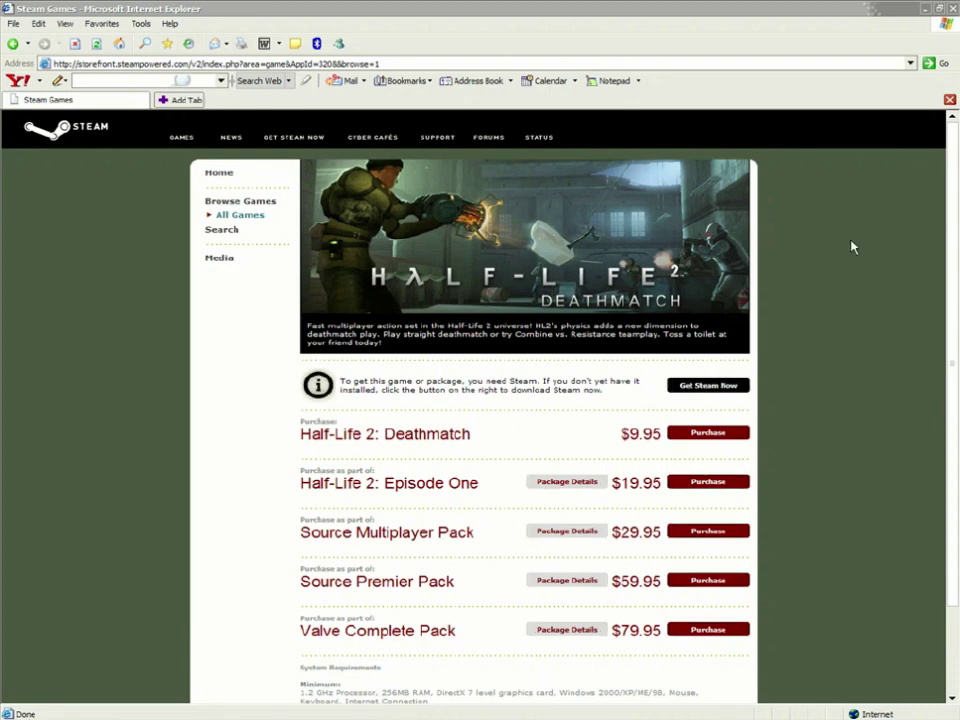
pyautogui.click(708, 394)
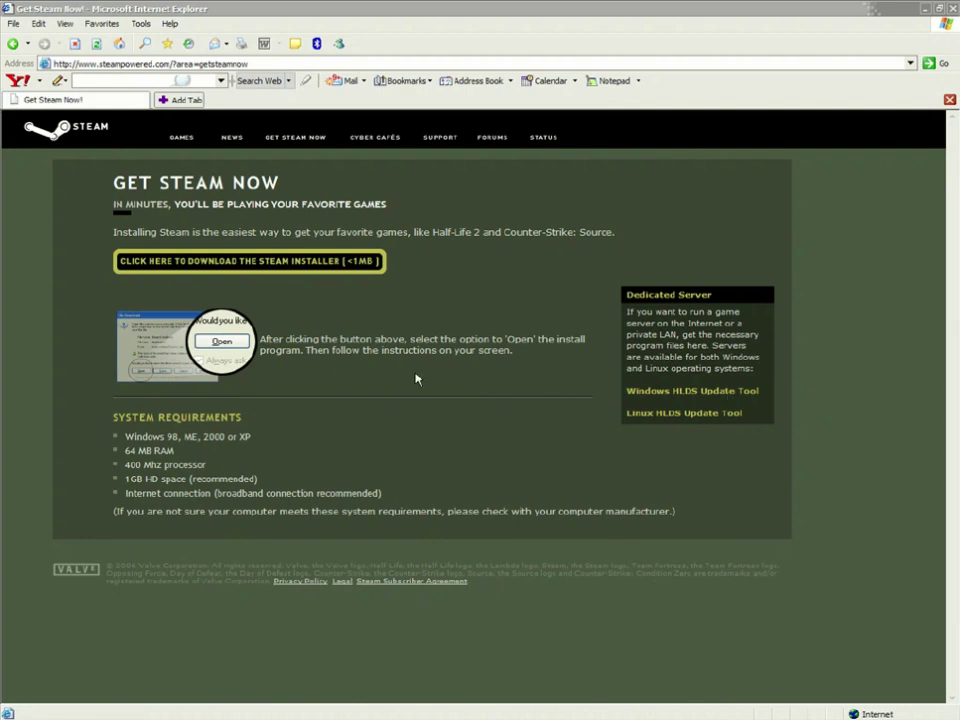
pyautogui.click(953, 8)
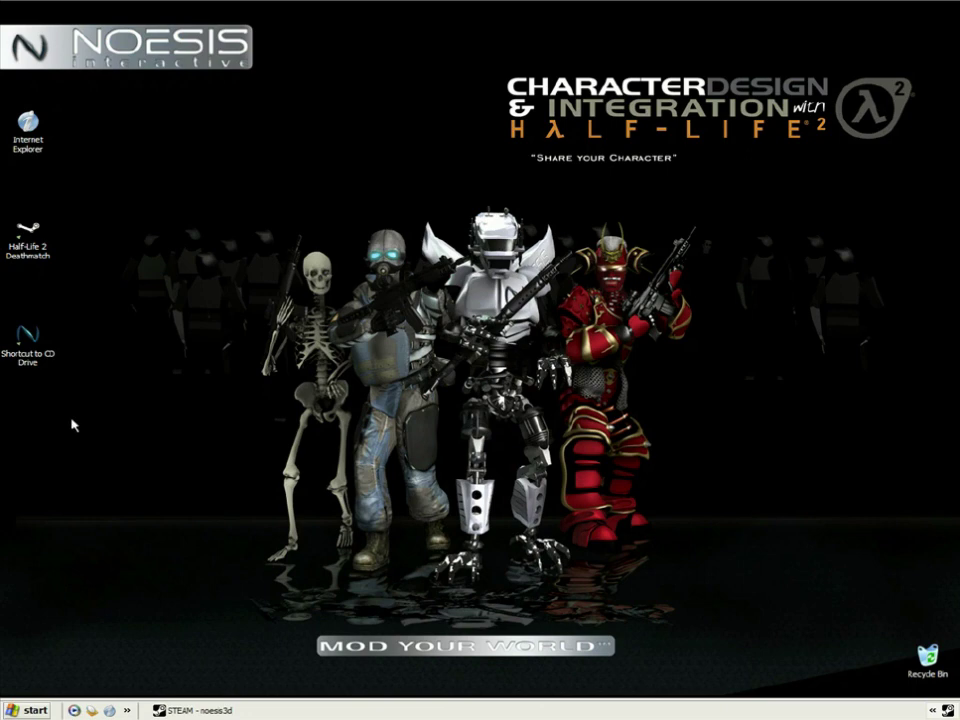
# Explore the NOESIS CD and launch the XSI Foundation 5.1 setup from Installers\XSI_5_Foundation Install
pyautogui.rightClick(28, 328)
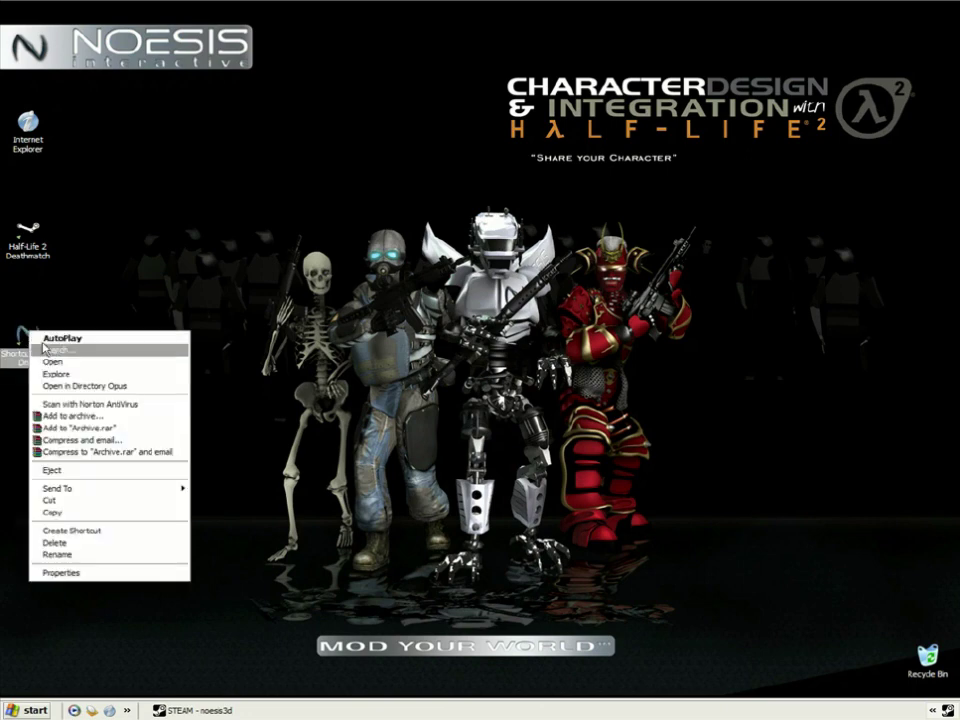
pyautogui.click(89, 376)
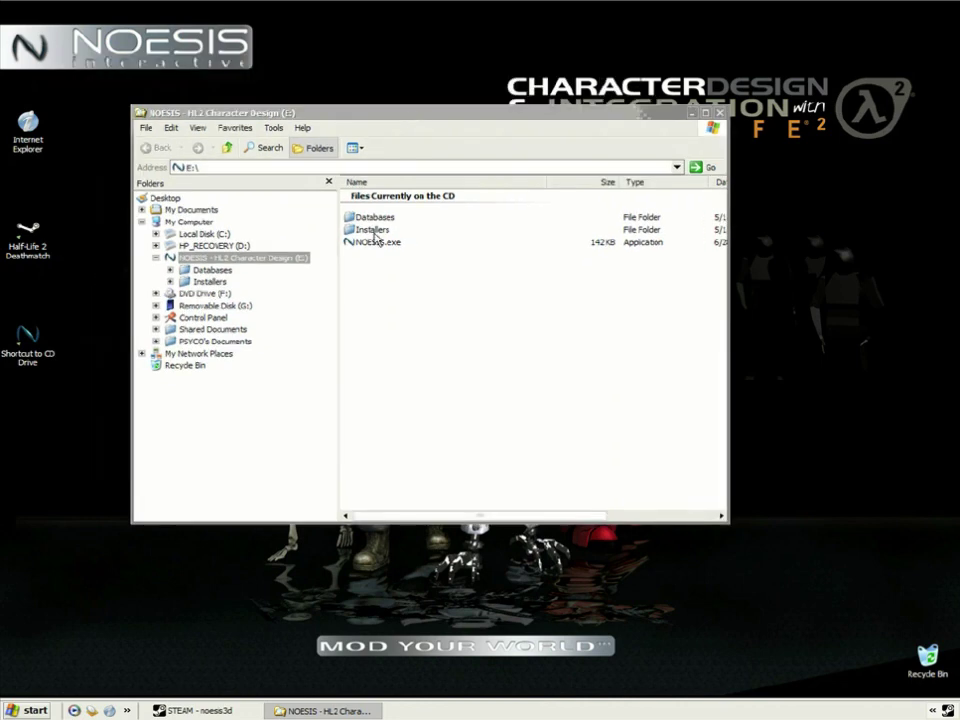
pyautogui.click(374, 232)
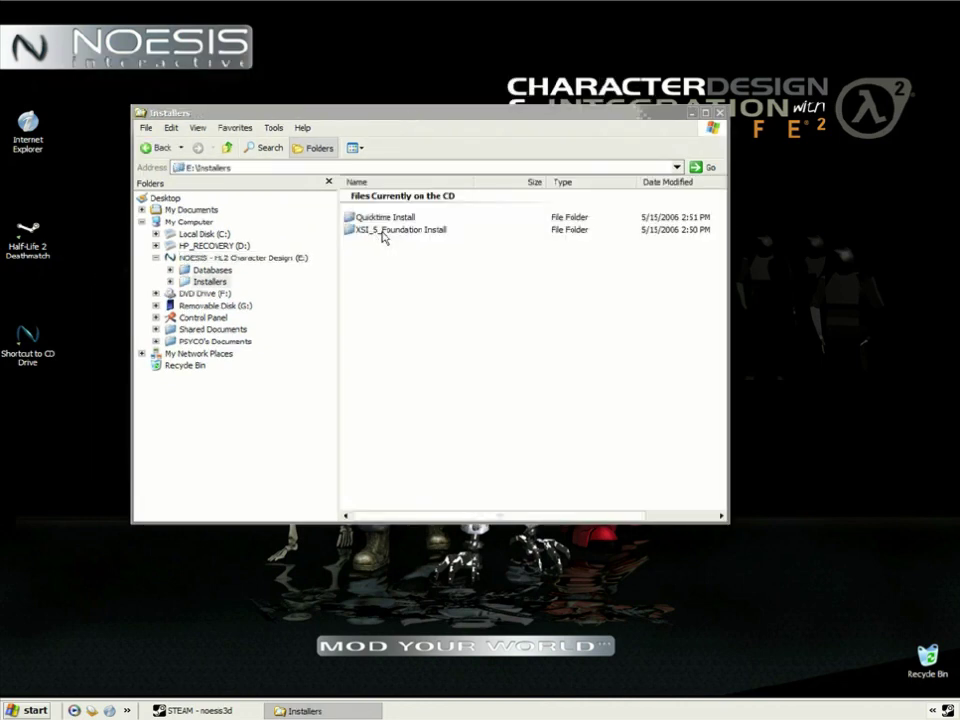
pyautogui.doubleClick(383, 232)
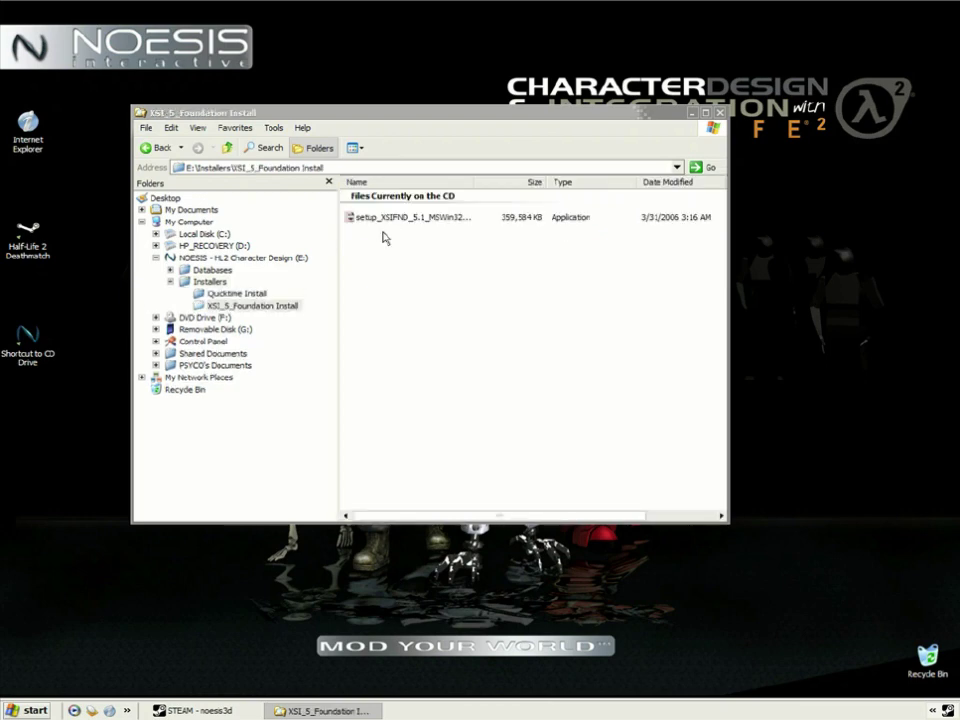
pyautogui.doubleClick(384, 218)
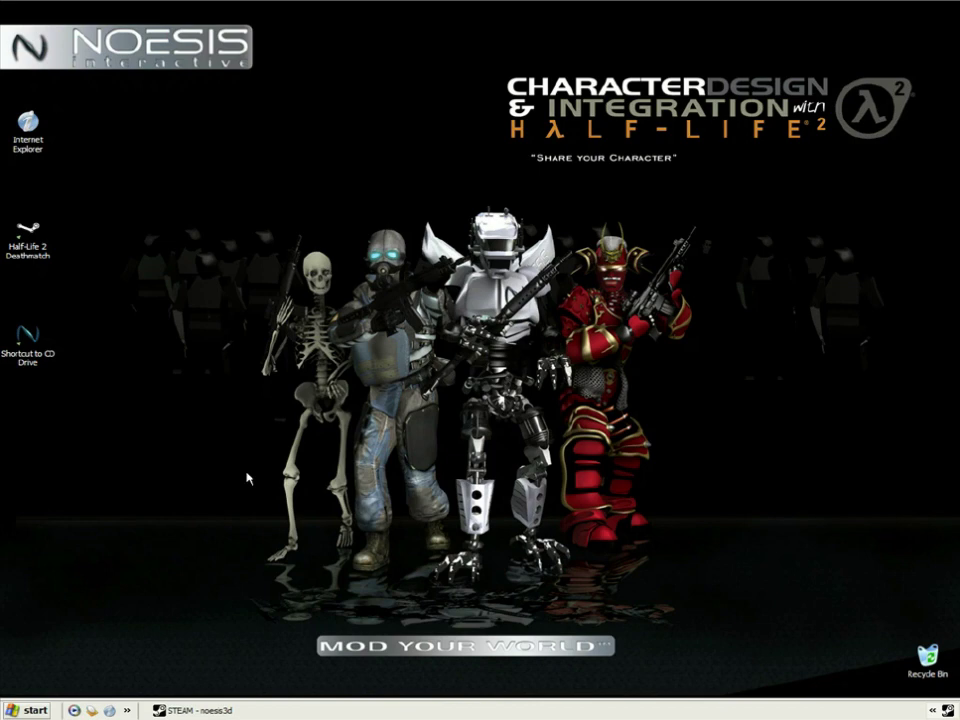
# Copy the Databases folder from the NOESIS CD and paste it into Local Disk (C:)
pyautogui.rightClick(30, 336)
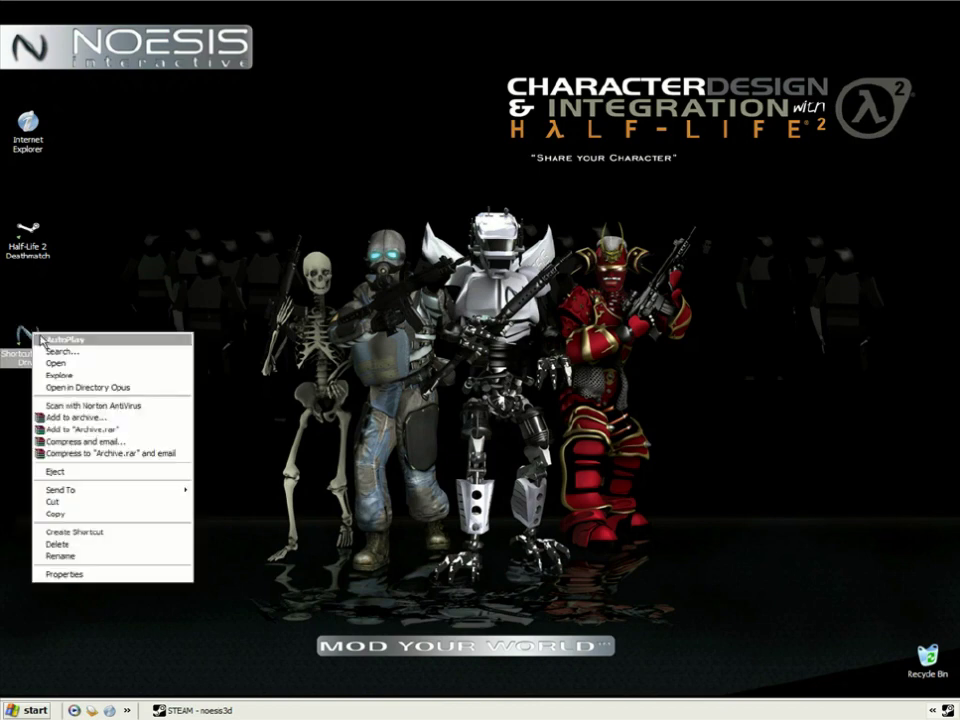
pyautogui.click(101, 376)
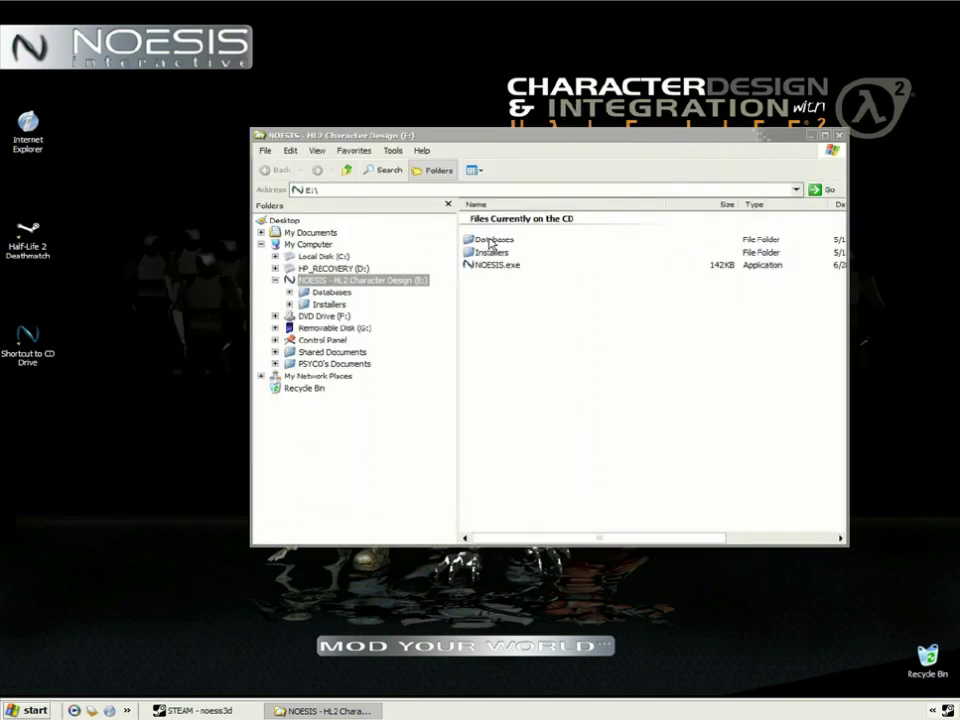
pyautogui.rightClick(490, 244)
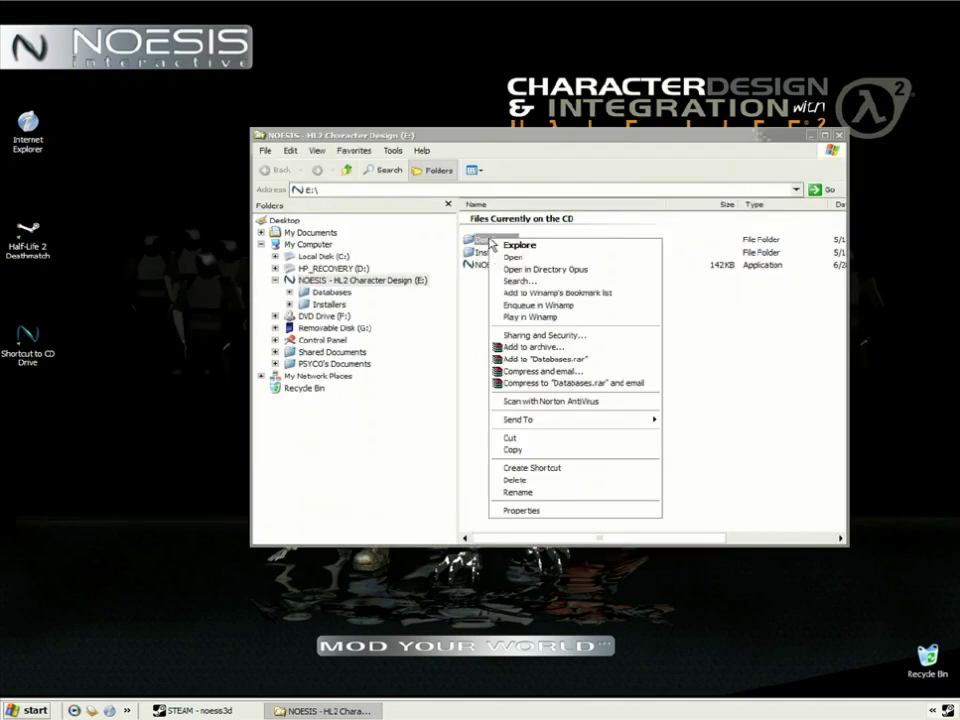
pyautogui.click(521, 450)
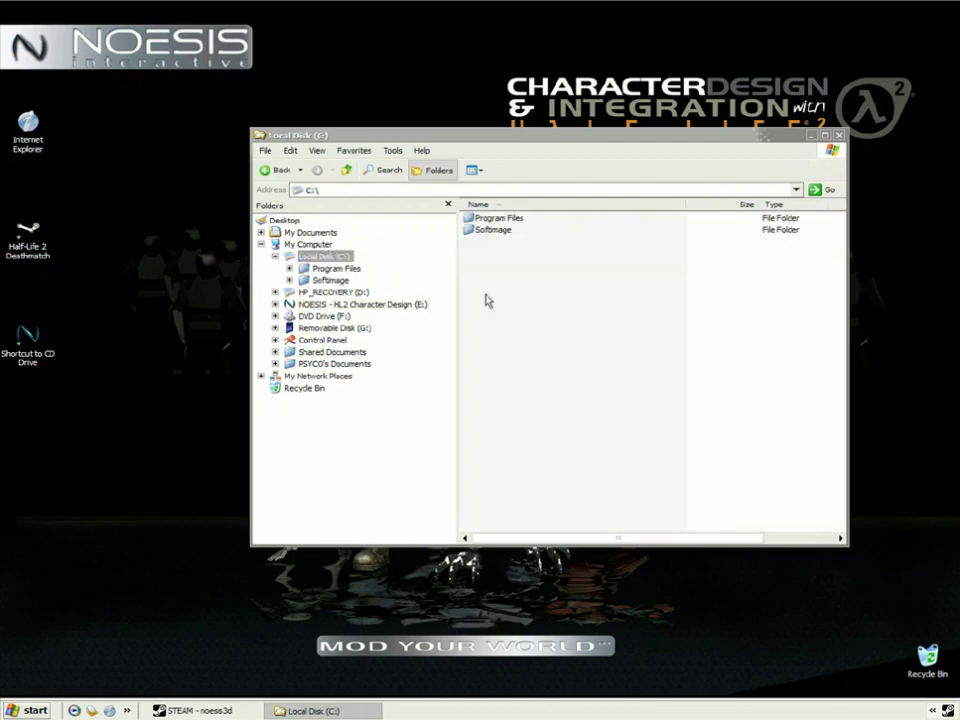
pyautogui.rightClick(488, 318)
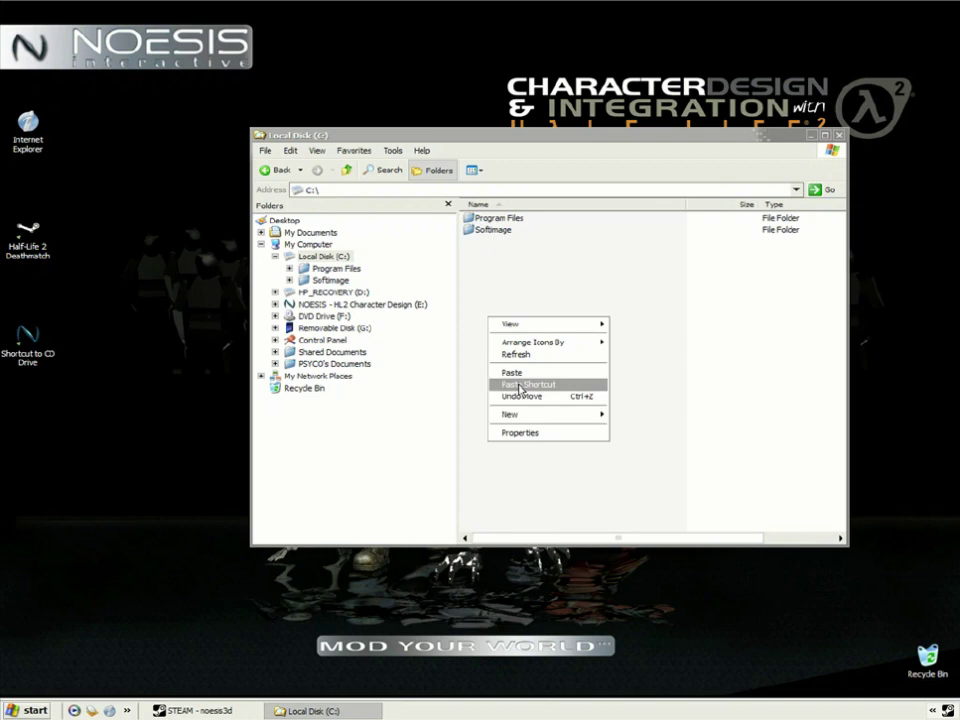
pyautogui.click(521, 375)
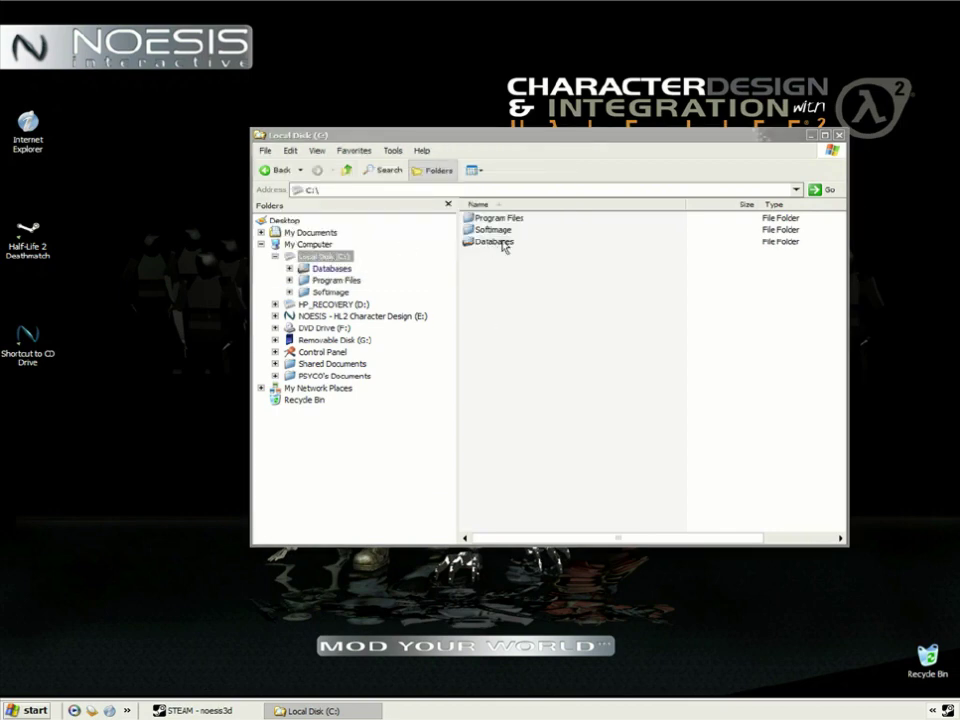
# Browse to C:\Databases\DB_201\_Extras\_Reference and select XSI_quick reference.pdf
pyautogui.doubleClick(503, 243)
pyautogui.doubleClick(476, 222)
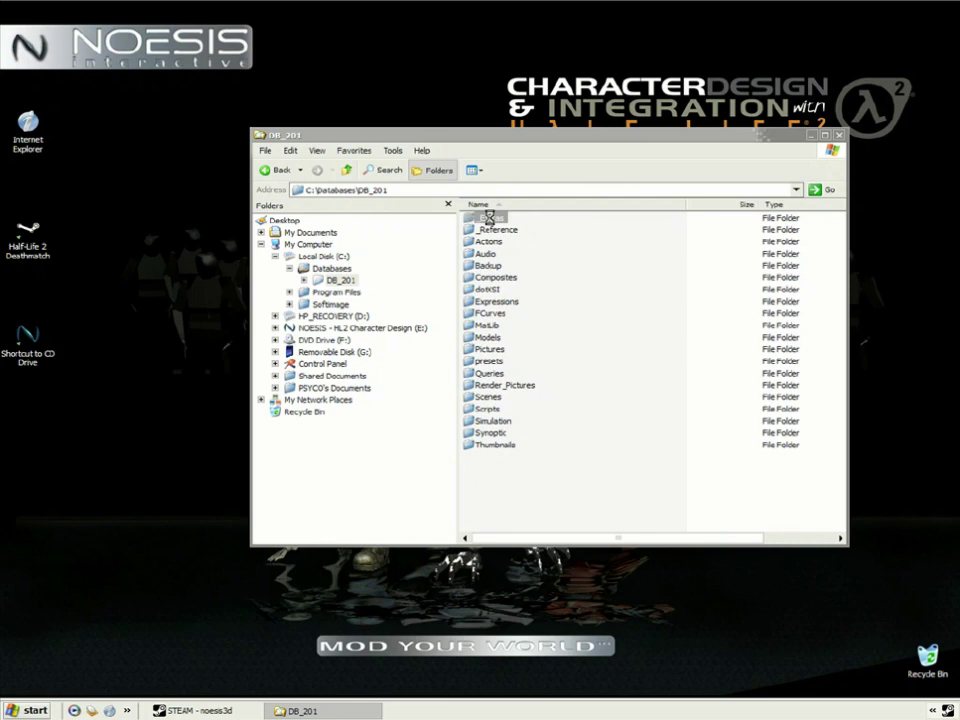
pyautogui.doubleClick(490, 219)
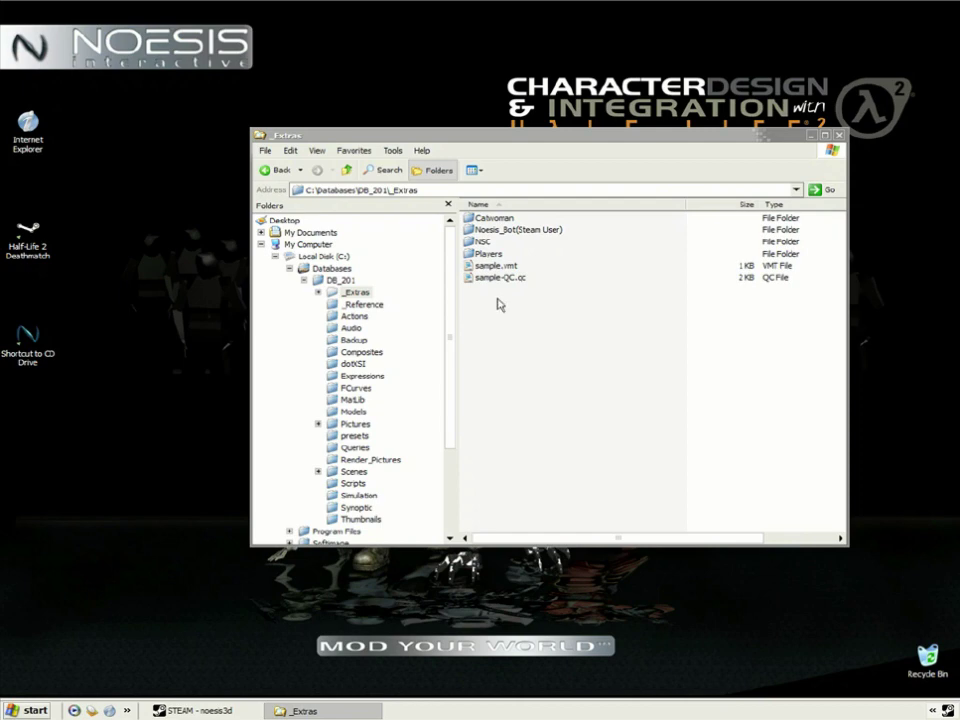
pyautogui.click(358, 305)
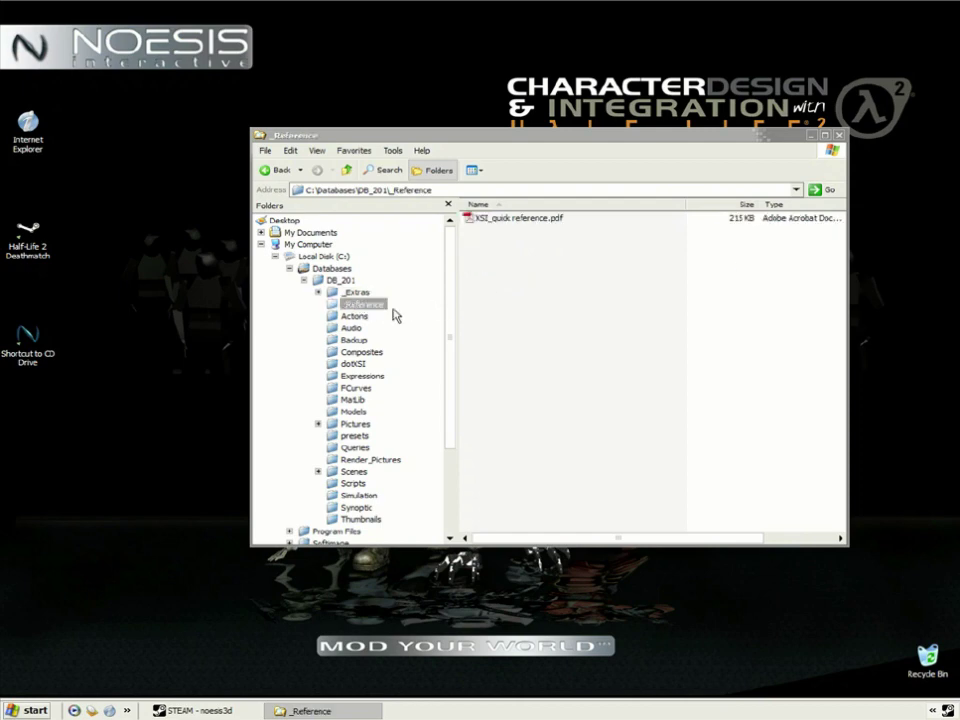
pyautogui.moveTo(497, 226); pyautogui.dragTo(509, 224)
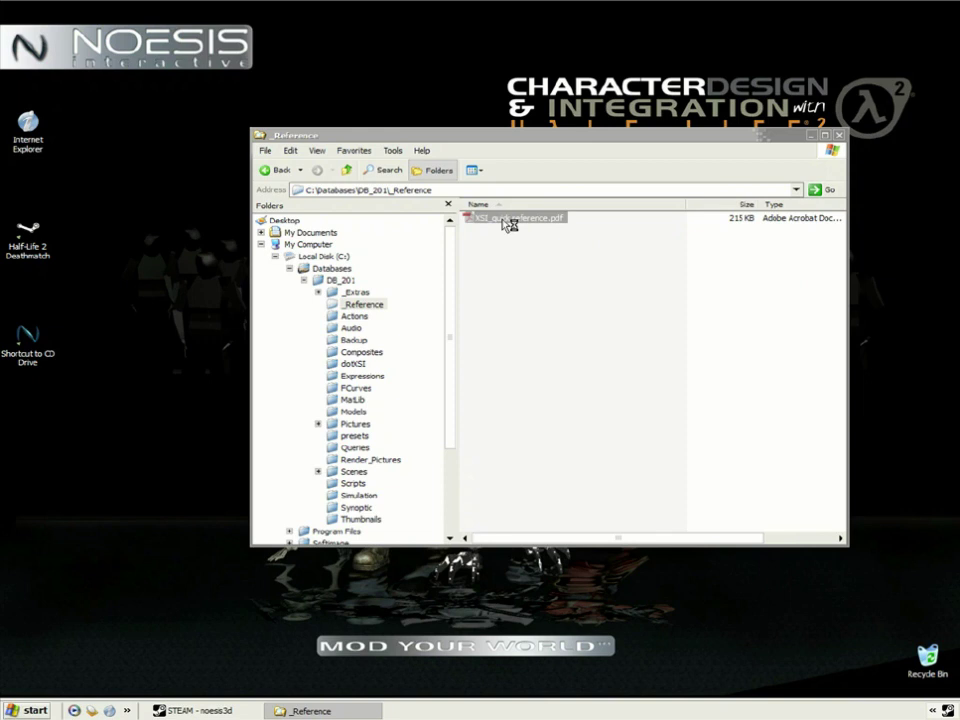
pyautogui.doubleClick(509, 224)
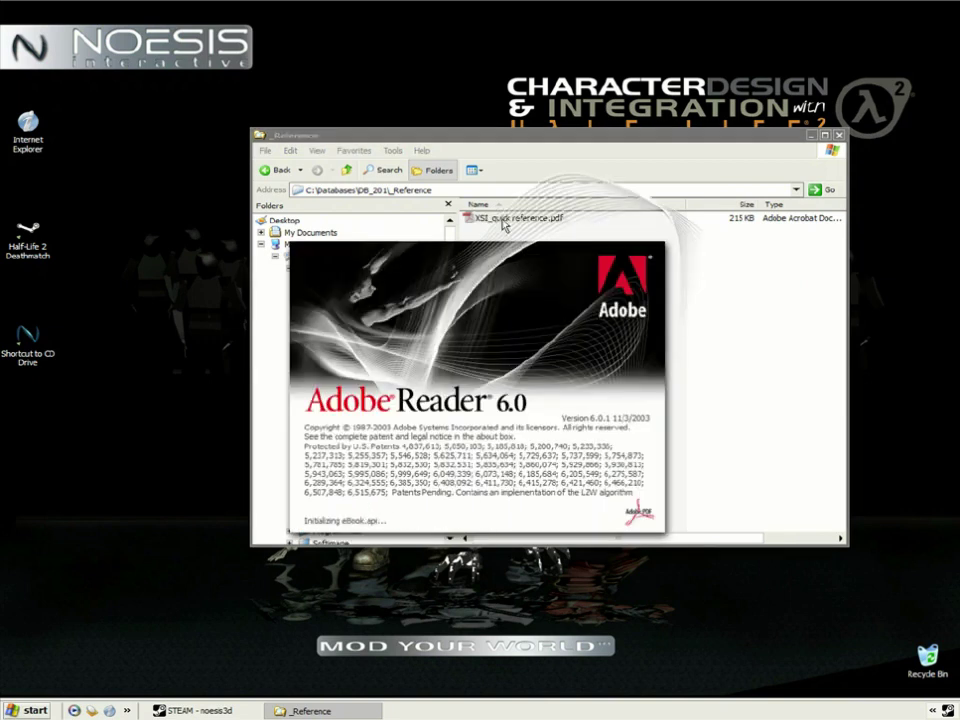
pyautogui.scroll(-10, 480, 360)
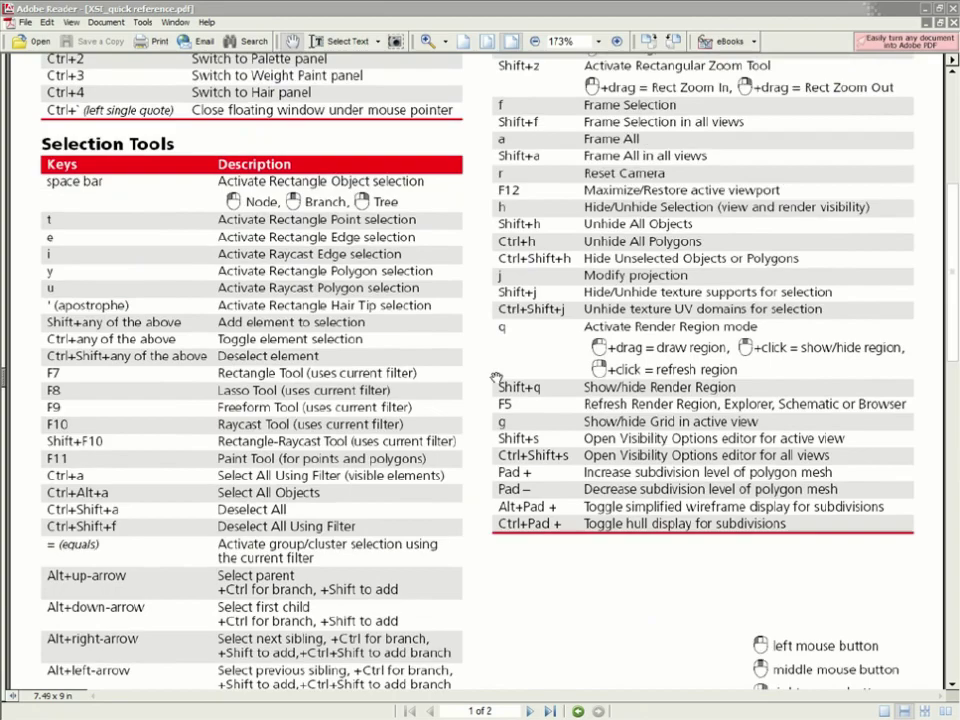
pyautogui.scroll(-15, 496, 377)
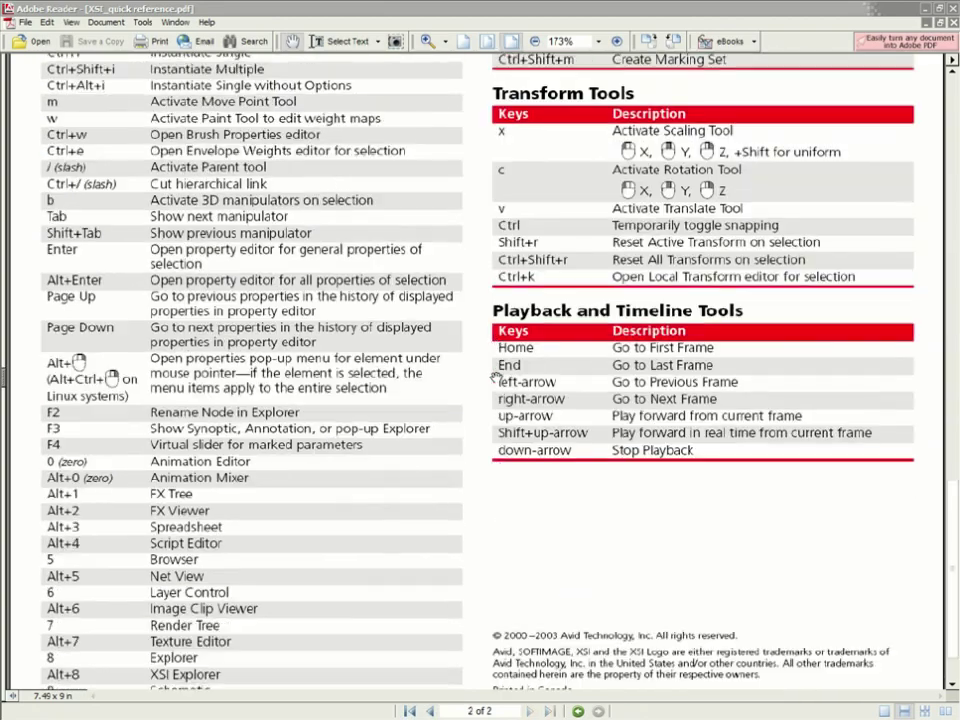
pyautogui.click(952, 8)
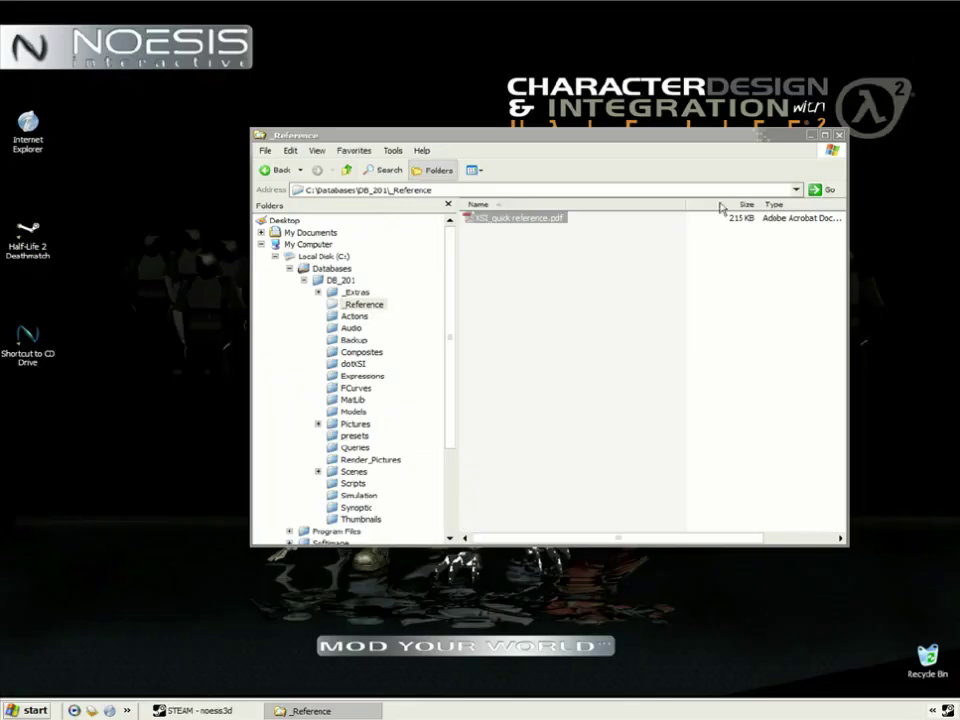
# Send a shortcut of the _Extras folder to the desktop, placed below the CD drive shortcut
pyautogui.click(346, 280)
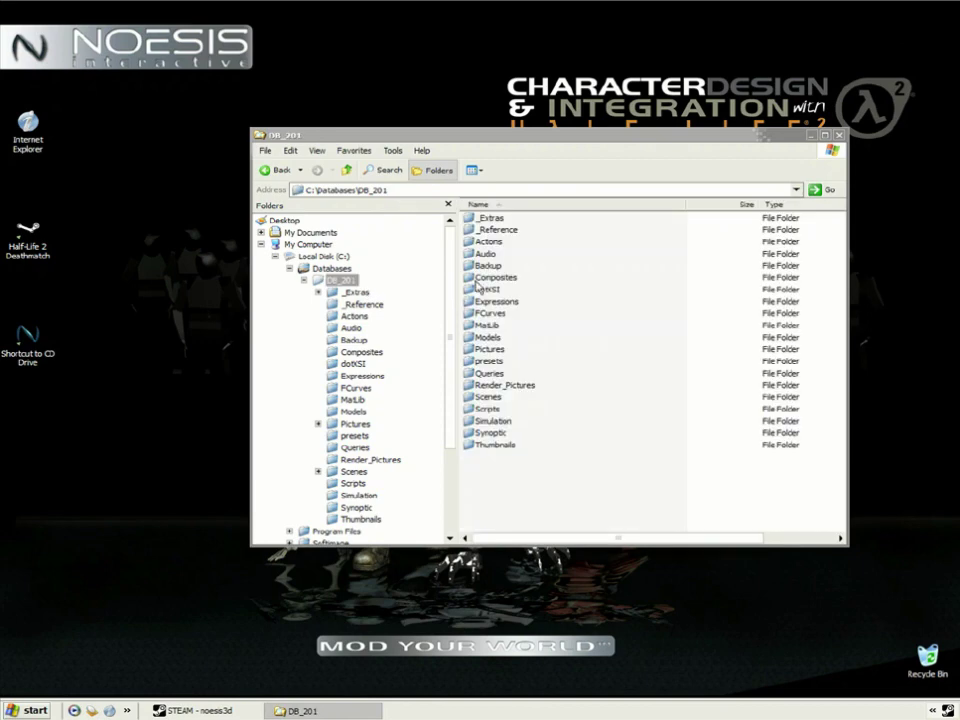
pyautogui.rightClick(491, 219)
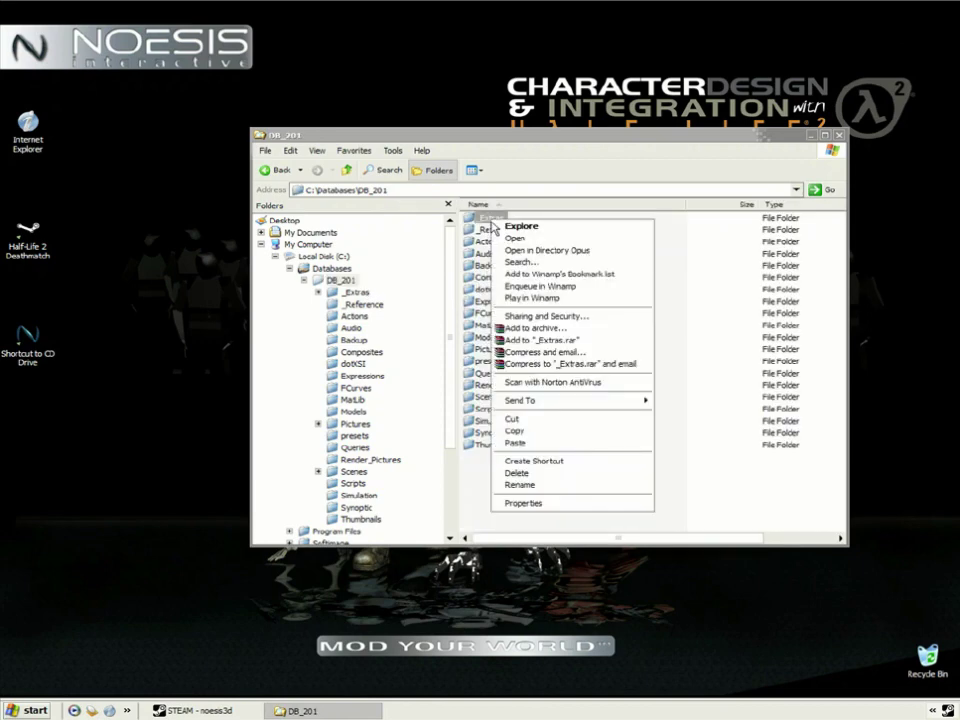
pyautogui.moveTo(580, 401)
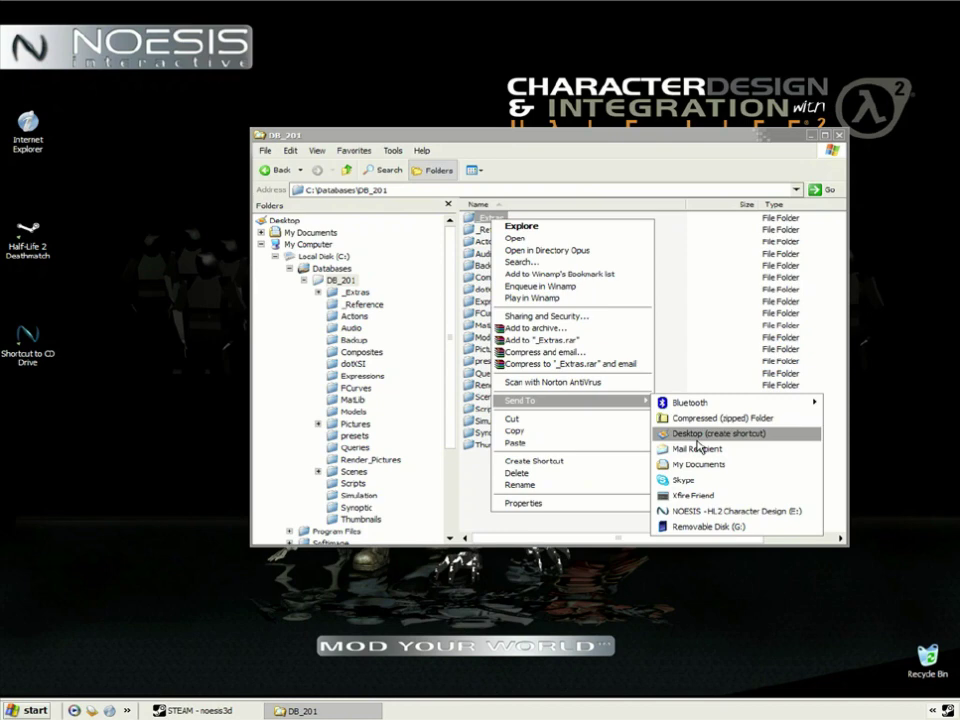
pyautogui.click(697, 440)
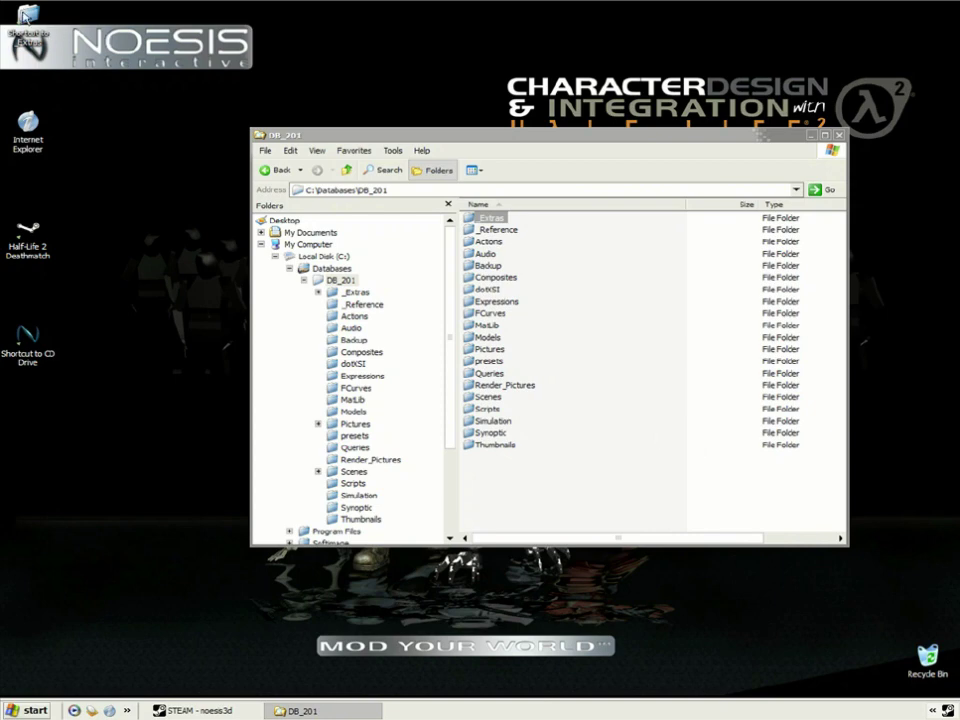
pyautogui.moveTo(24, 14); pyautogui.dragTo(28, 440)
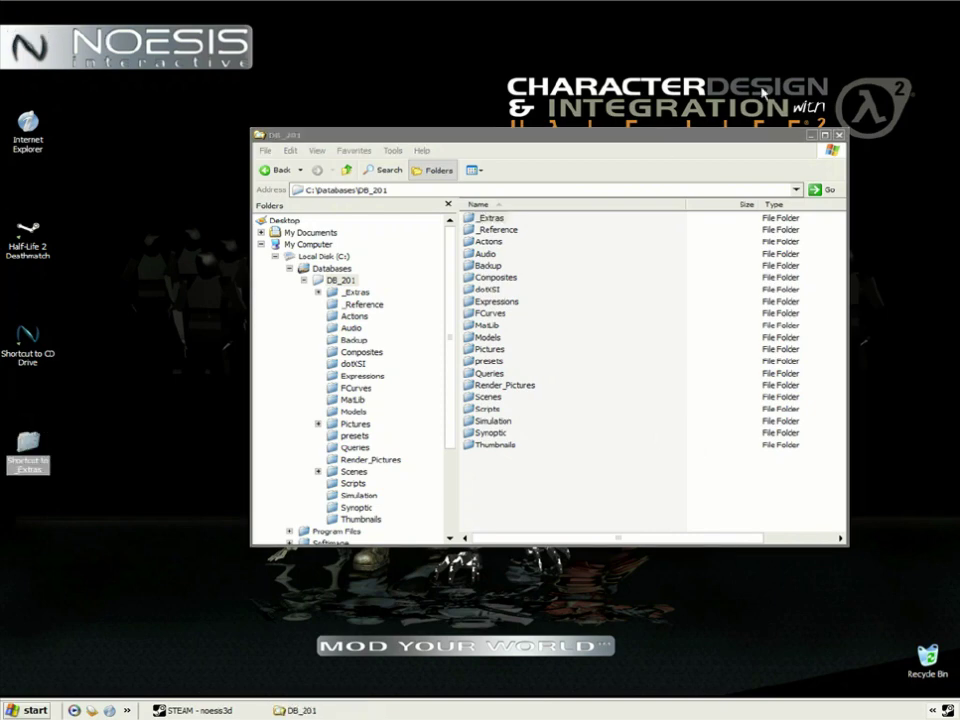
# Close the DB_201 window, then test the new _Extras shortcut and close its window
pyautogui.hotkey('alt', 'F4')
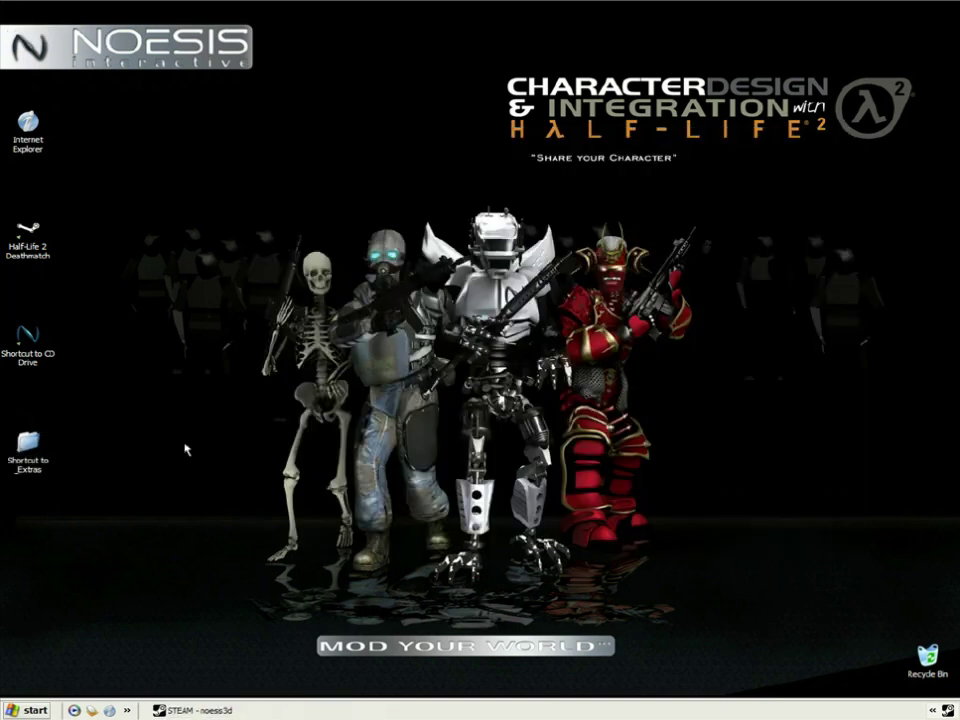
pyautogui.doubleClick(27, 445)
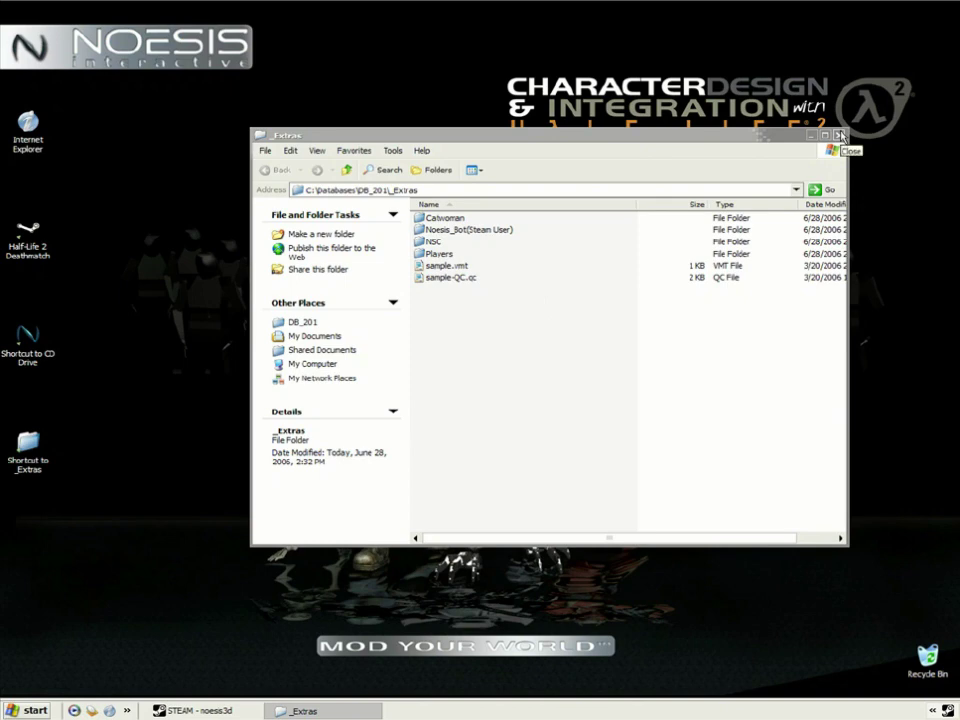
pyautogui.click(840, 135)
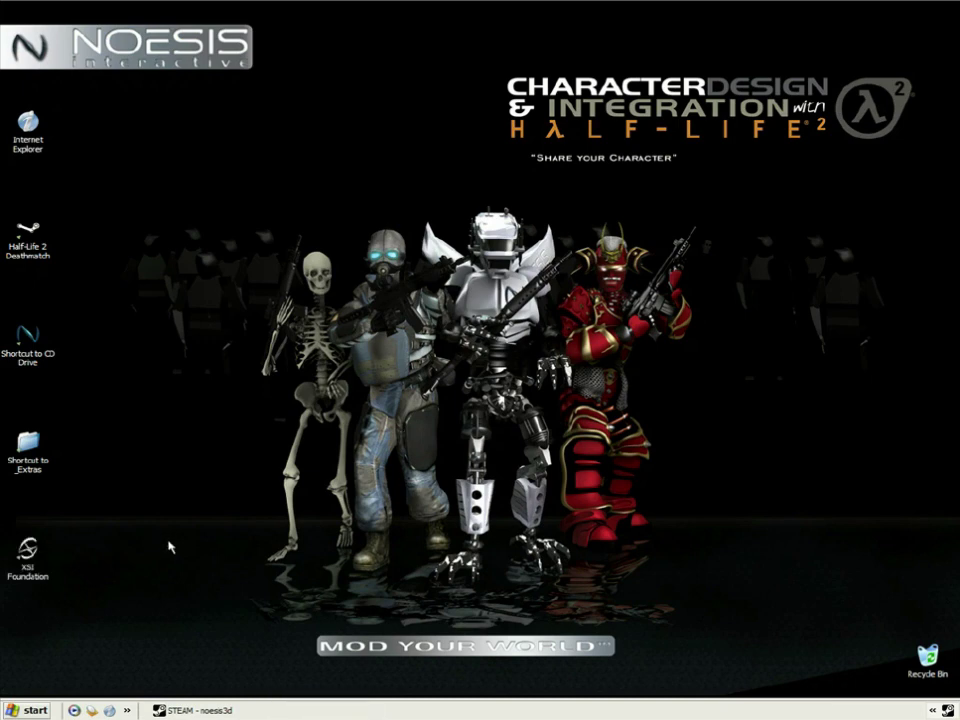
# Launch XSI Foundation from its desktop icon and continue in evaluation mode
pyautogui.click(28, 552)
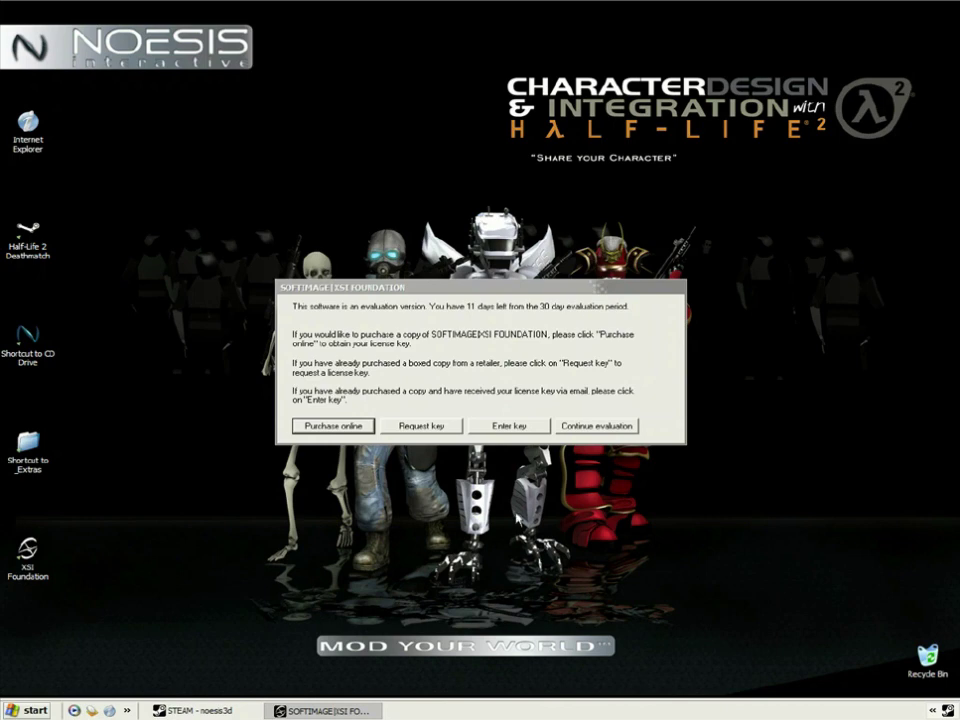
pyautogui.click(596, 428)
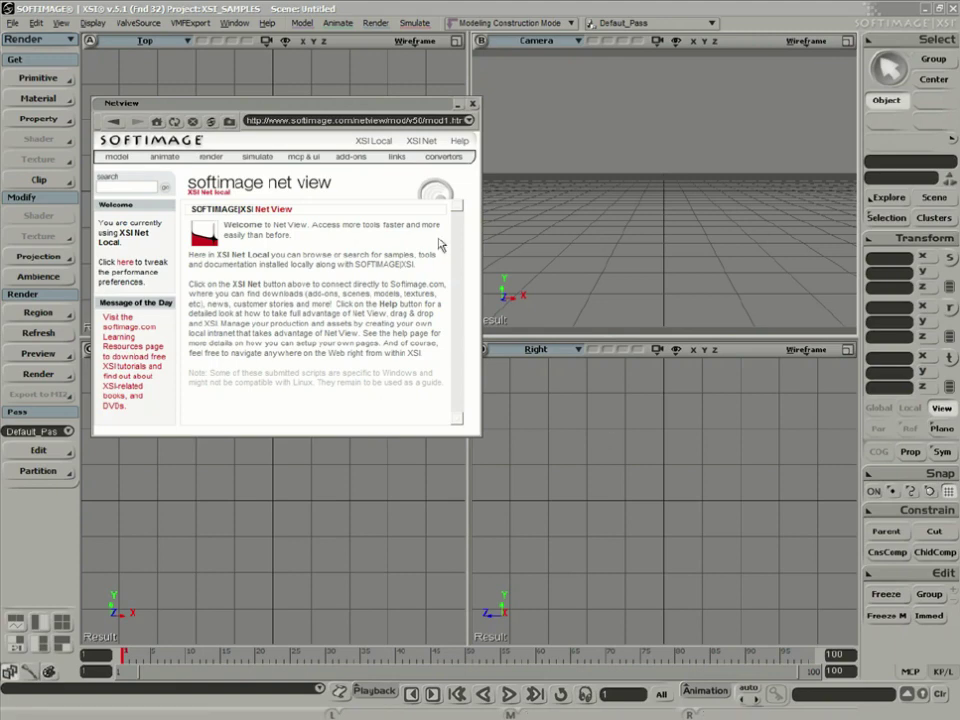
# Close the Net View window and bring up the File > Open scene browser
pyautogui.click(474, 104)
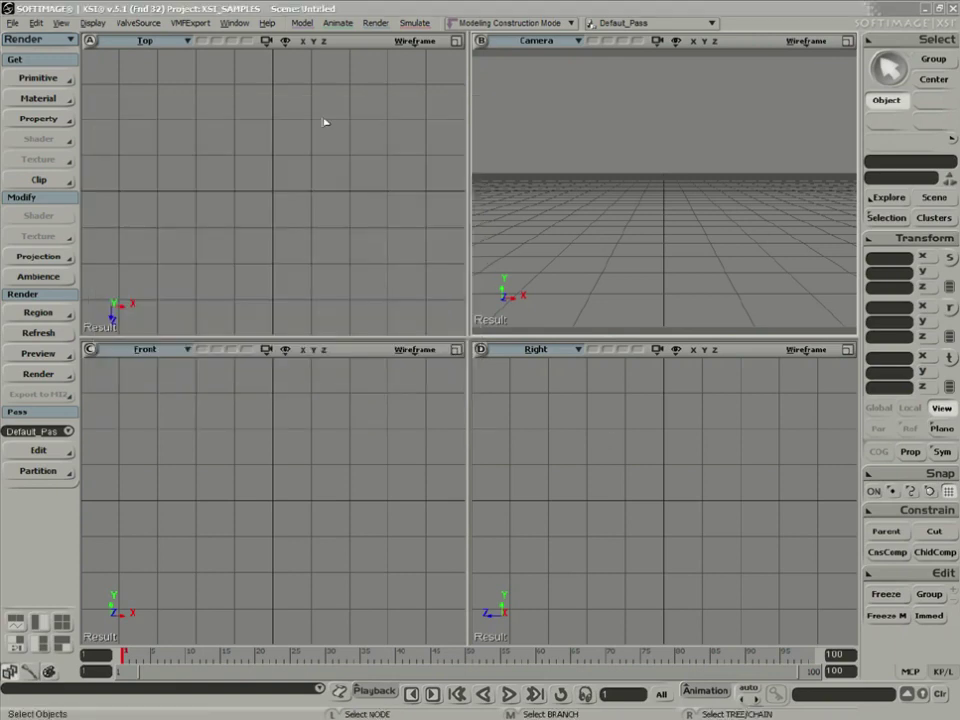
pyautogui.click(12, 22)
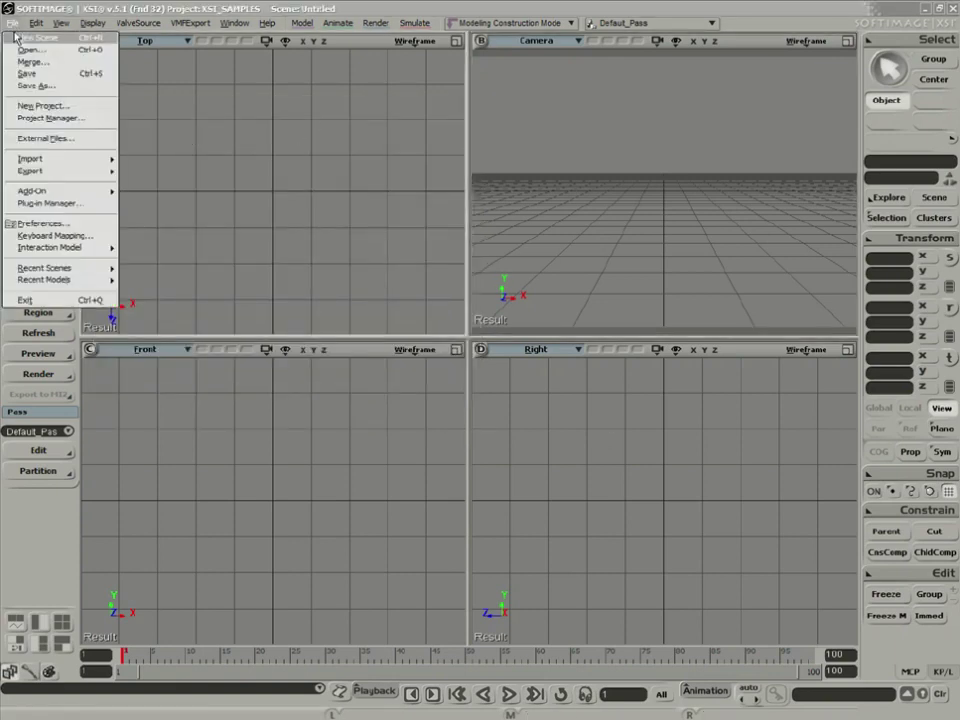
pyautogui.click(35, 47)
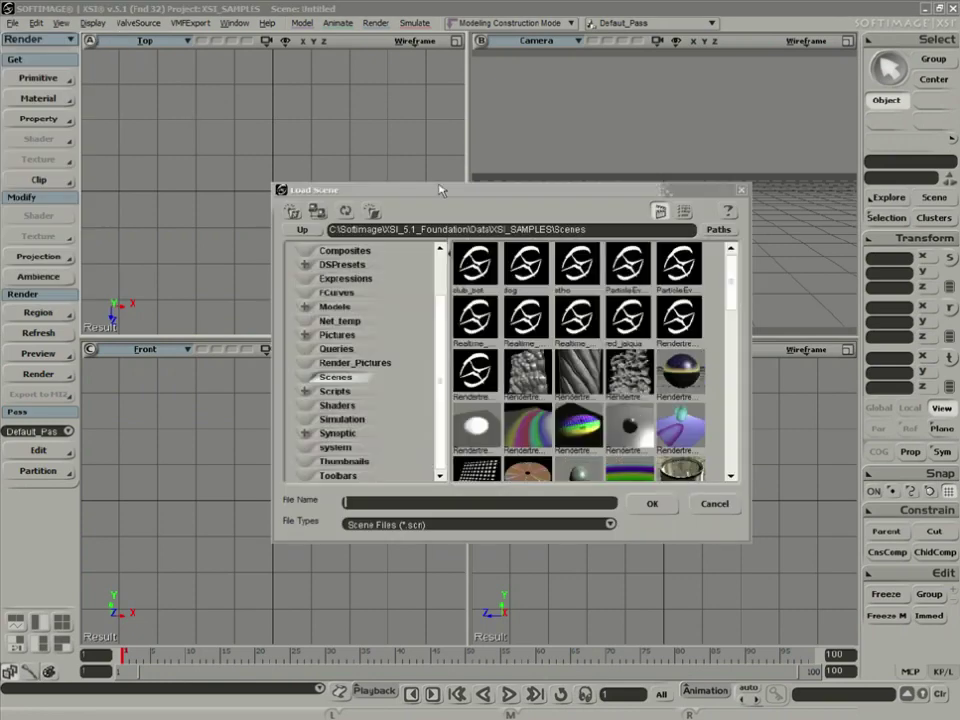
pyautogui.moveTo(379, 189); pyautogui.dragTo(340, 163)
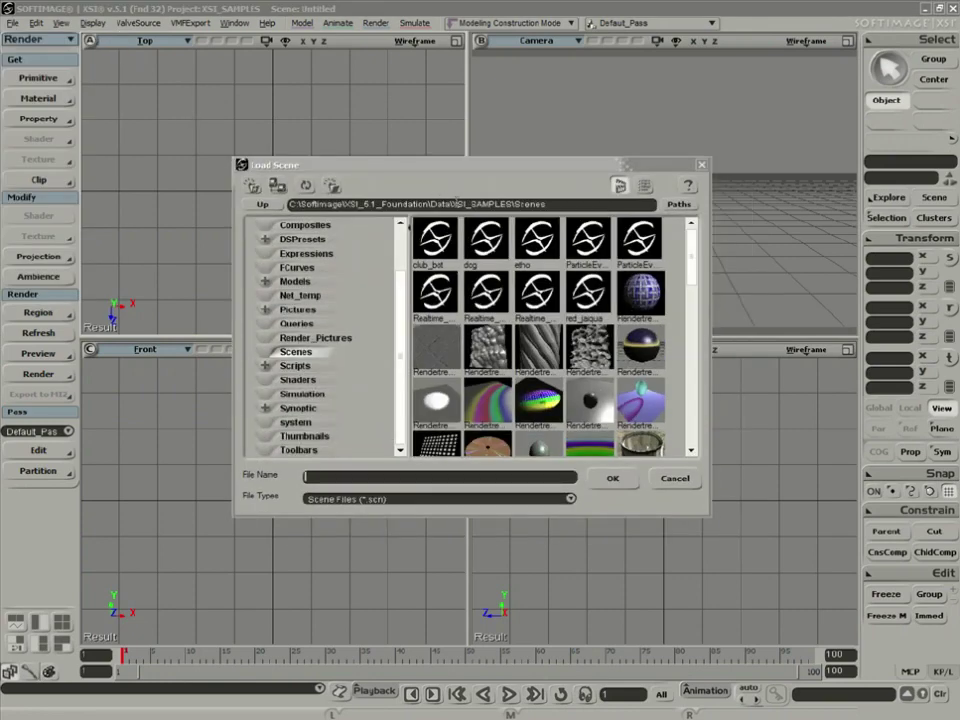
pyautogui.click(678, 204)
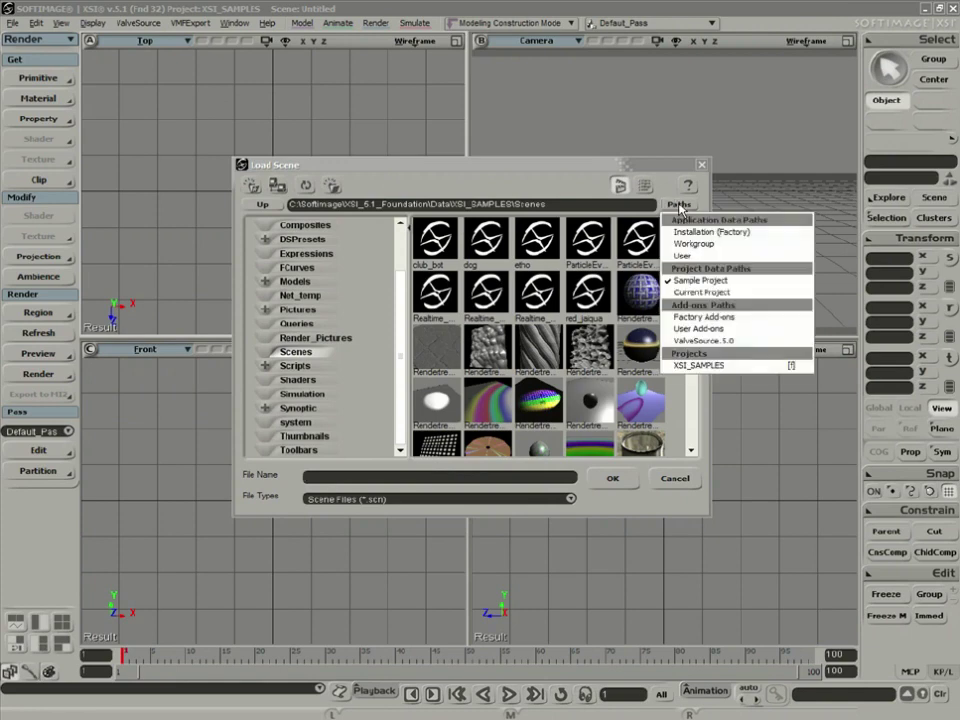
pyautogui.click(687, 366)
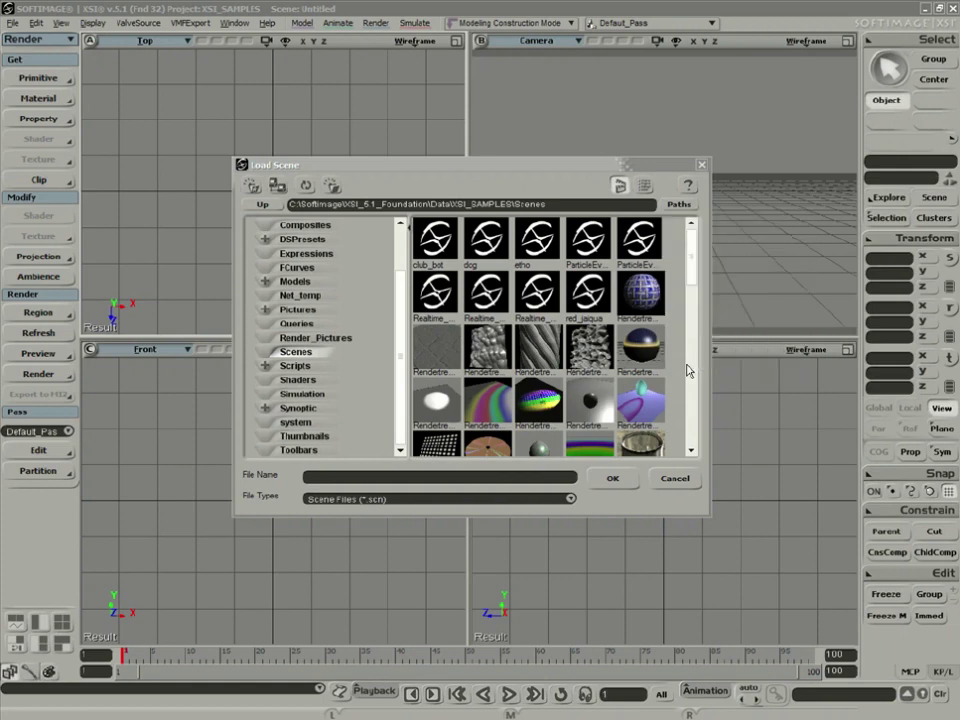
# Go up to C:\, enter Databases\DB_201\Scenes in list view, and load the XSI scene
pyautogui.click(264, 205)
pyautogui.click(264, 205)
pyautogui.click(264, 205)
pyautogui.click(264, 205)
pyautogui.click(264, 205)
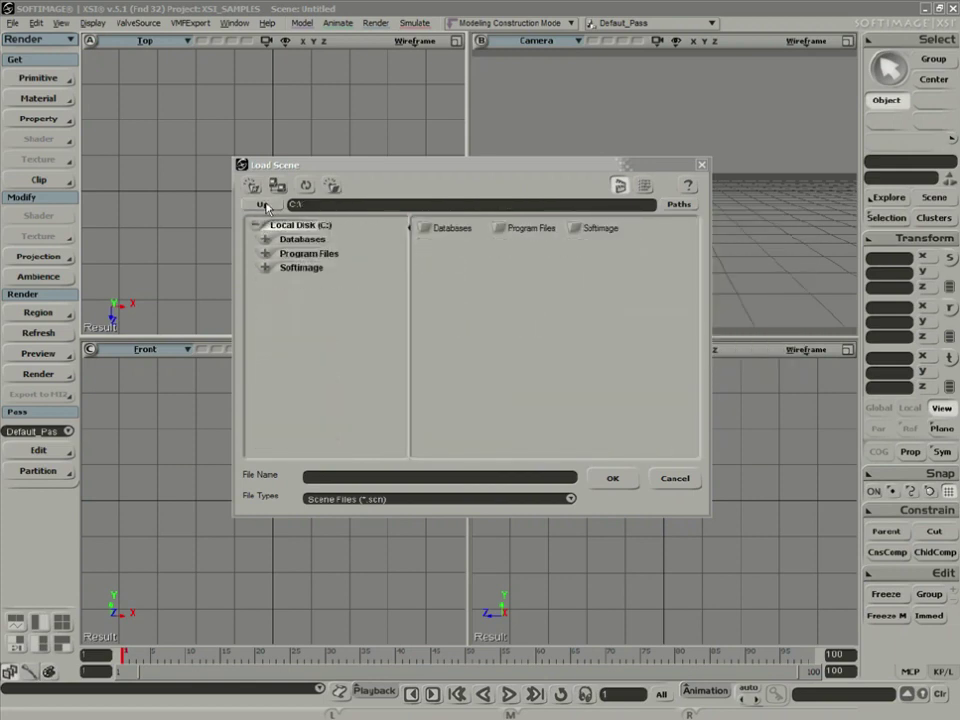
pyautogui.doubleClick(425, 229)
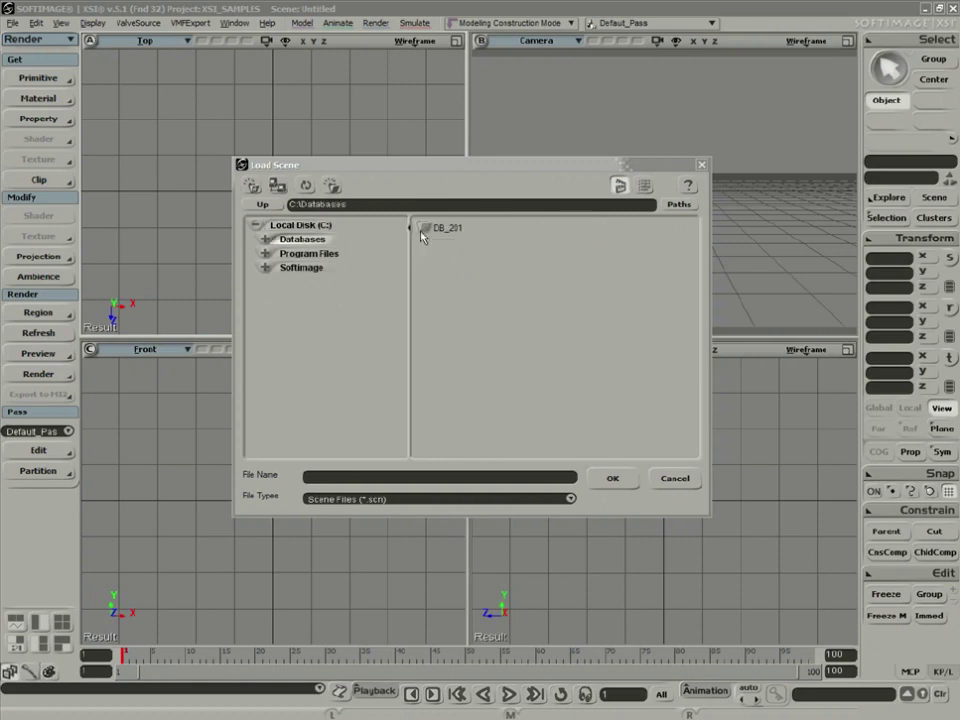
pyautogui.doubleClick(423, 229)
pyautogui.doubleClick(440, 314)
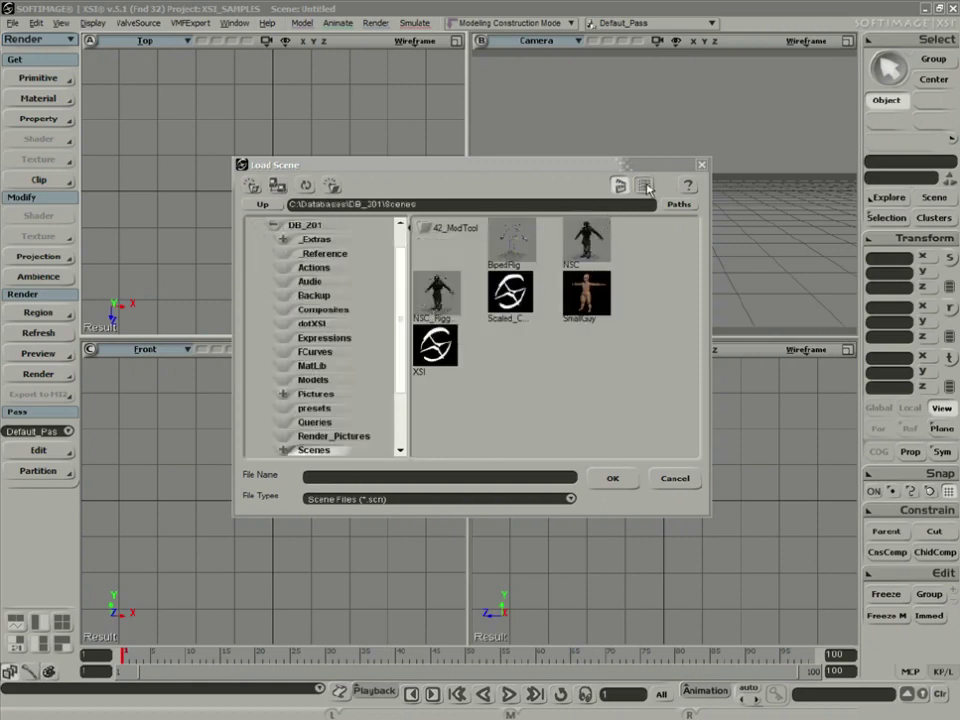
pyautogui.click(645, 186)
pyautogui.click(434, 312)
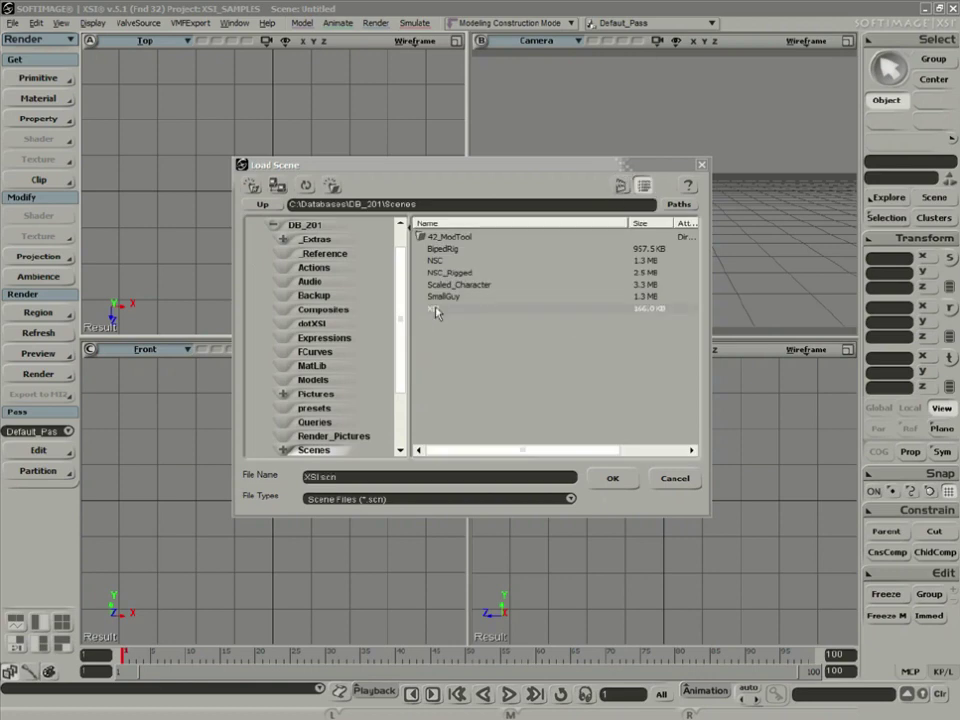
pyautogui.click(611, 479)
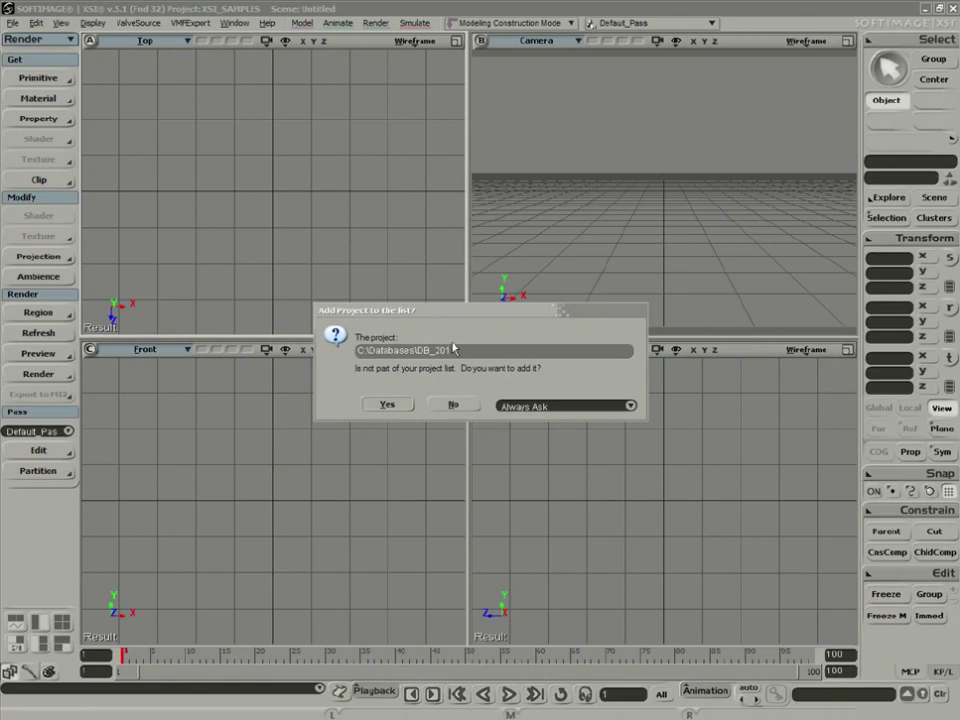
# Add DB_201 to the project list and select the DB_201 location in the scene browser
pyautogui.click(387, 404)
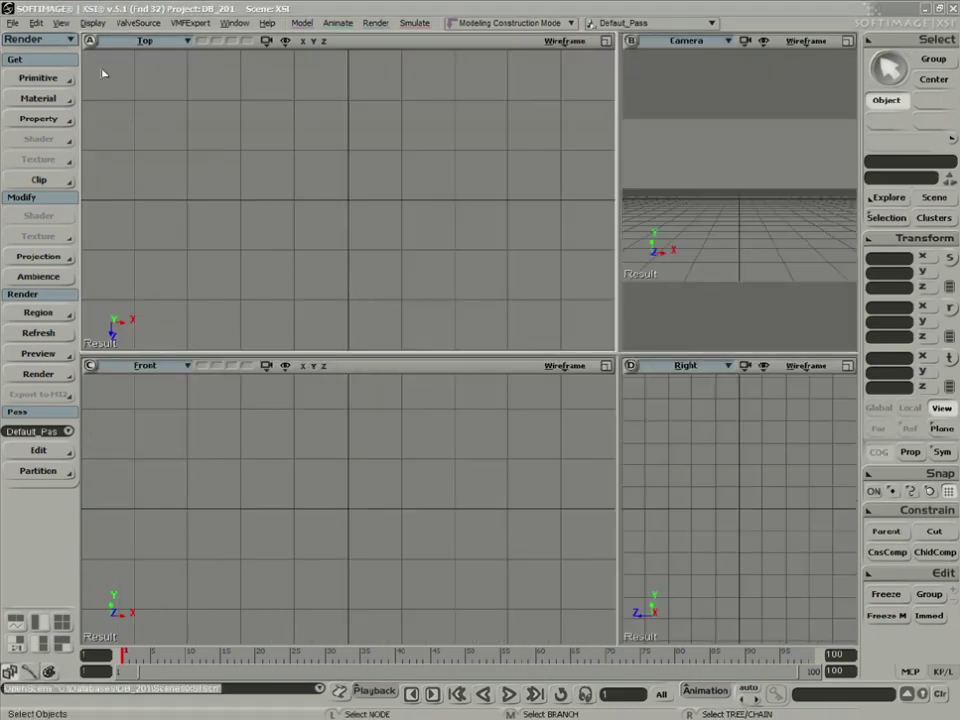
pyautogui.click(12, 22)
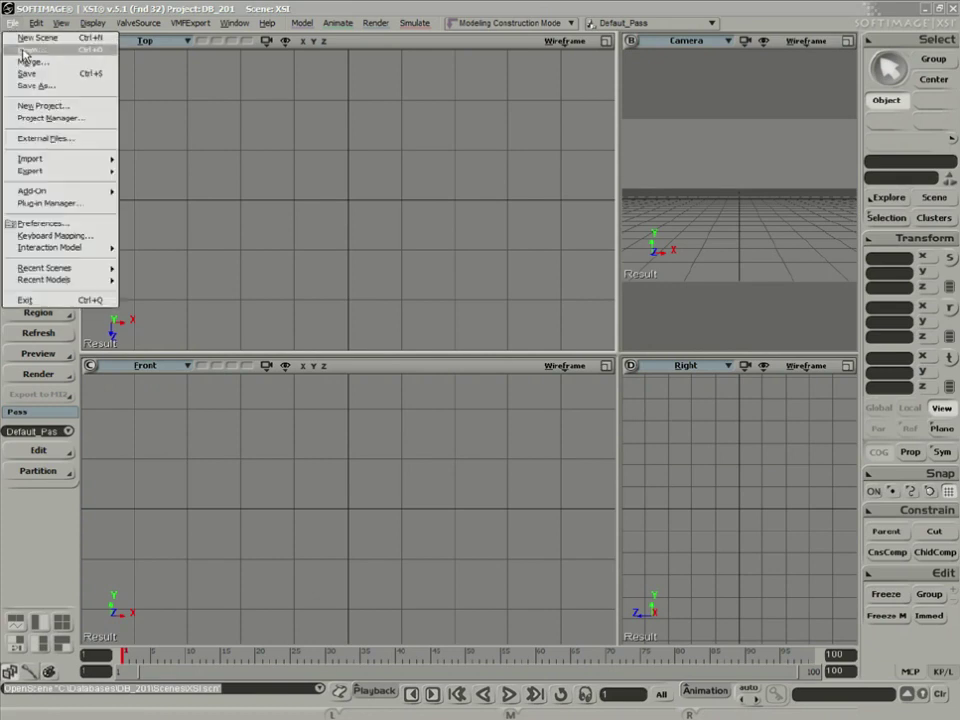
pyautogui.click(22, 50)
pyautogui.click(680, 205)
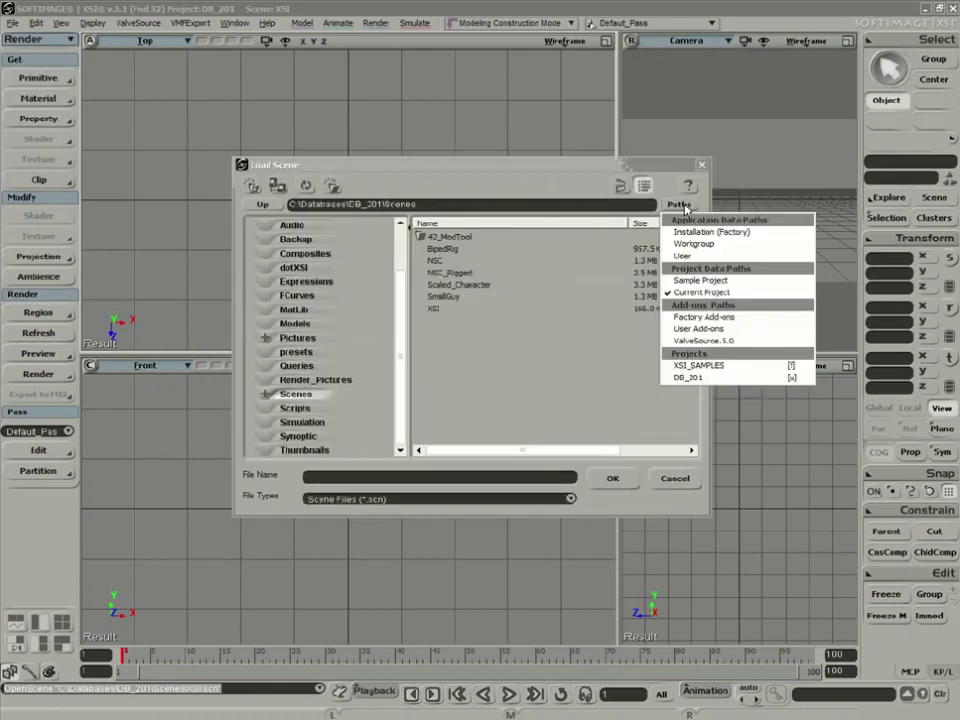
pyautogui.click(712, 378)
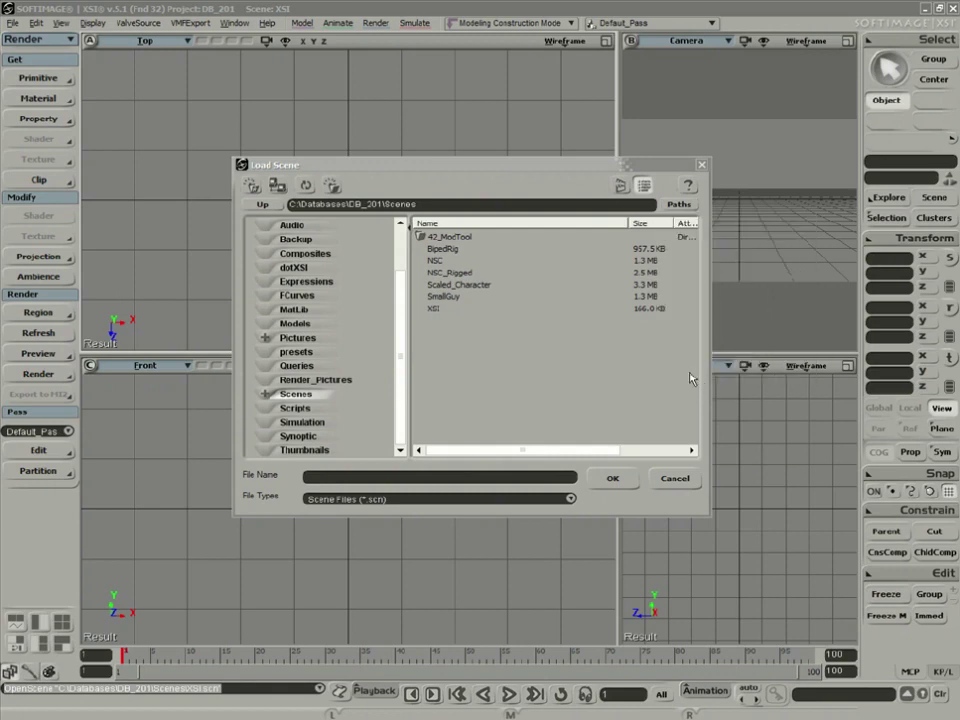
# Switch between the XSI_SAMPLES and DB_201 project locations, then cancel the browser
pyautogui.click(680, 205)
pyautogui.click(702, 367)
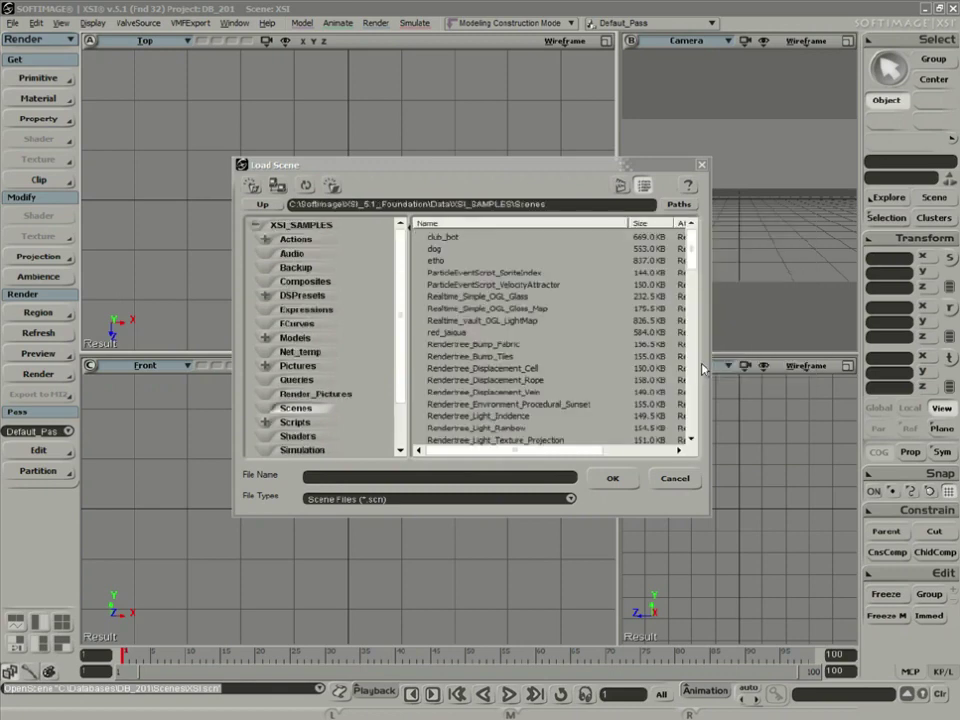
pyautogui.click(681, 205)
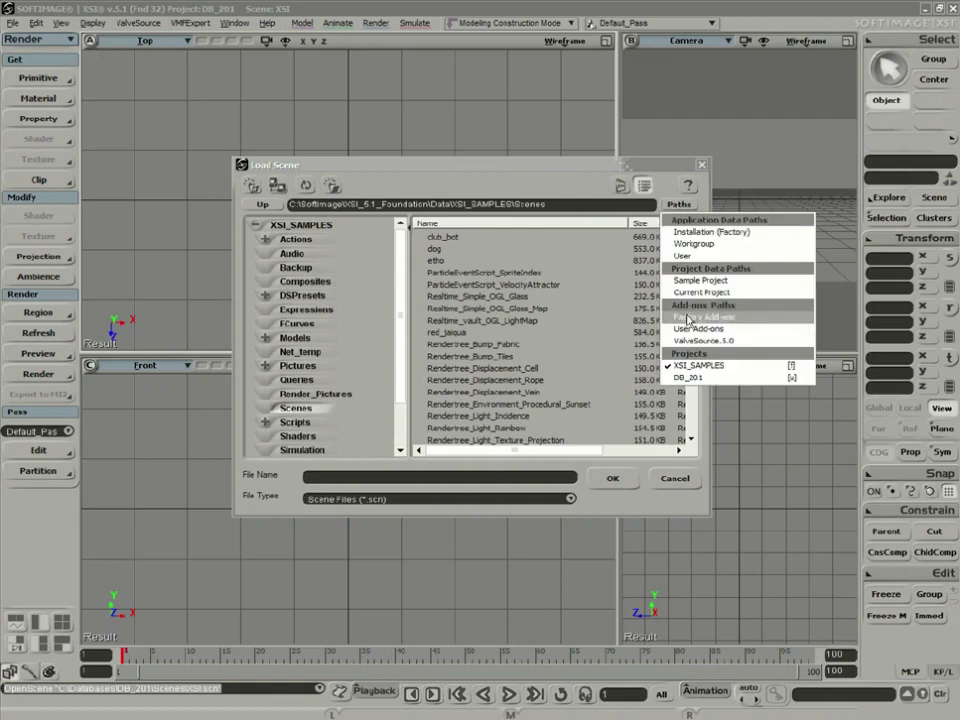
pyautogui.click(702, 378)
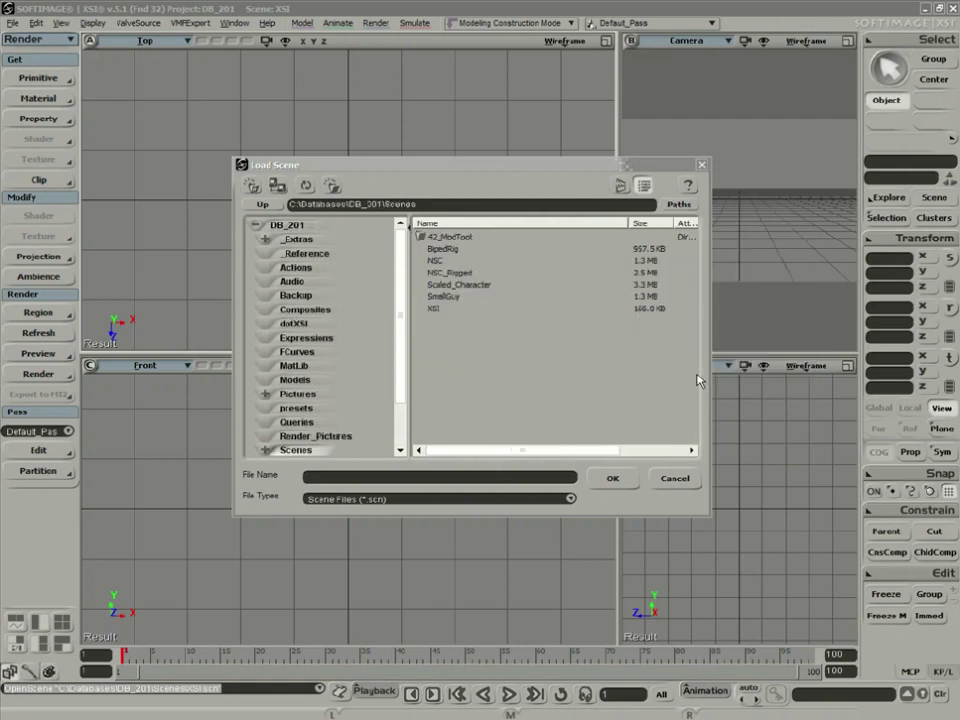
pyautogui.click(675, 481)
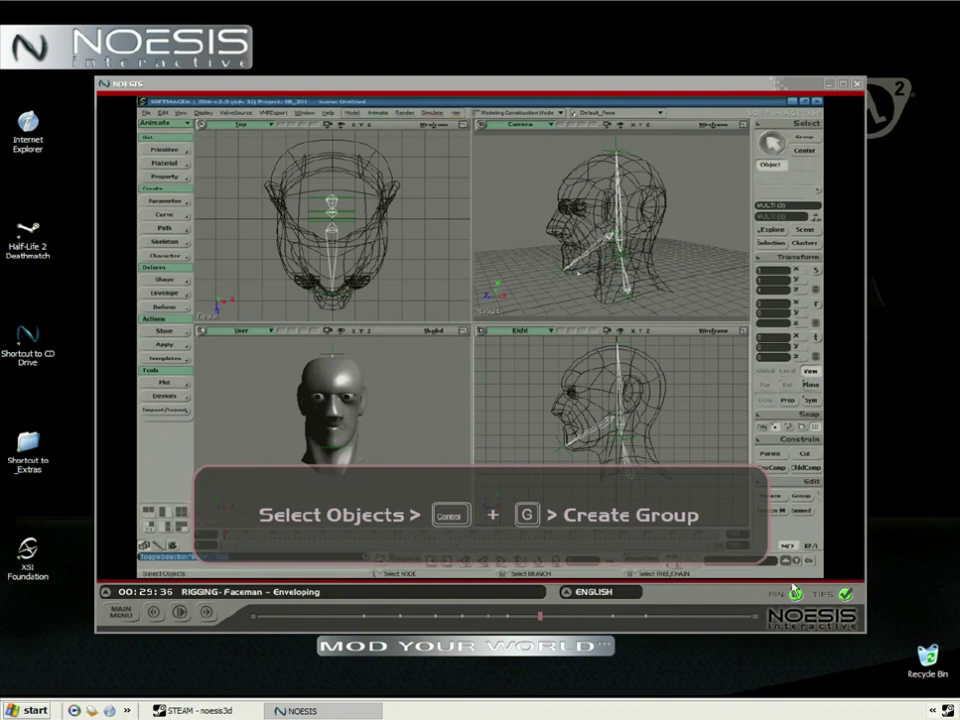
# Turn off TIPS, then view the chapter list and the ENGLISH narration language list
pyautogui.click(846, 597)
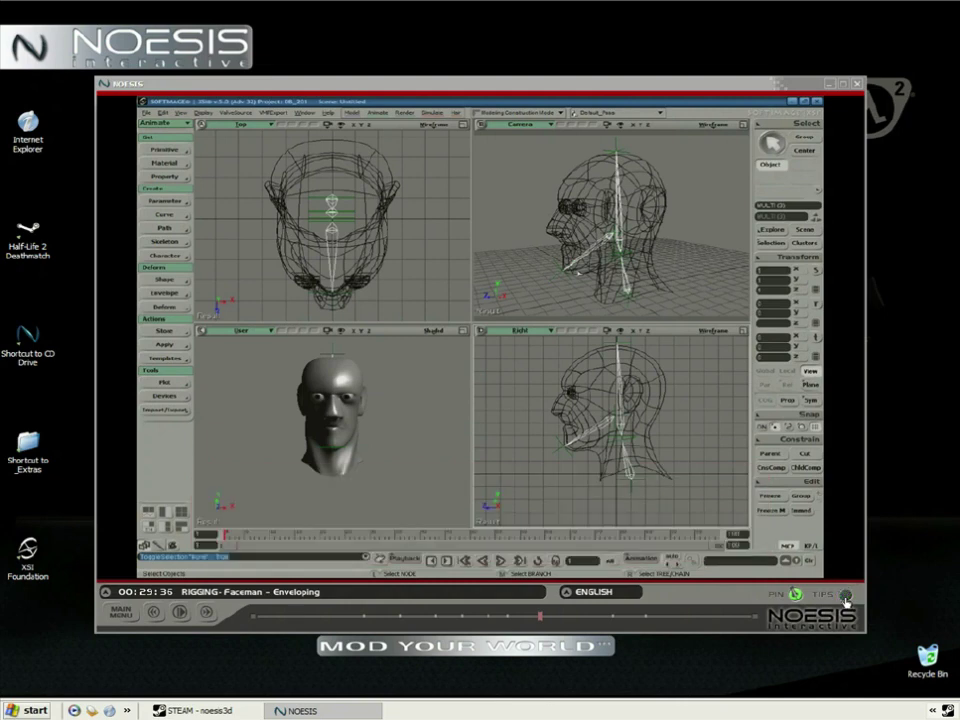
pyautogui.click(105, 593)
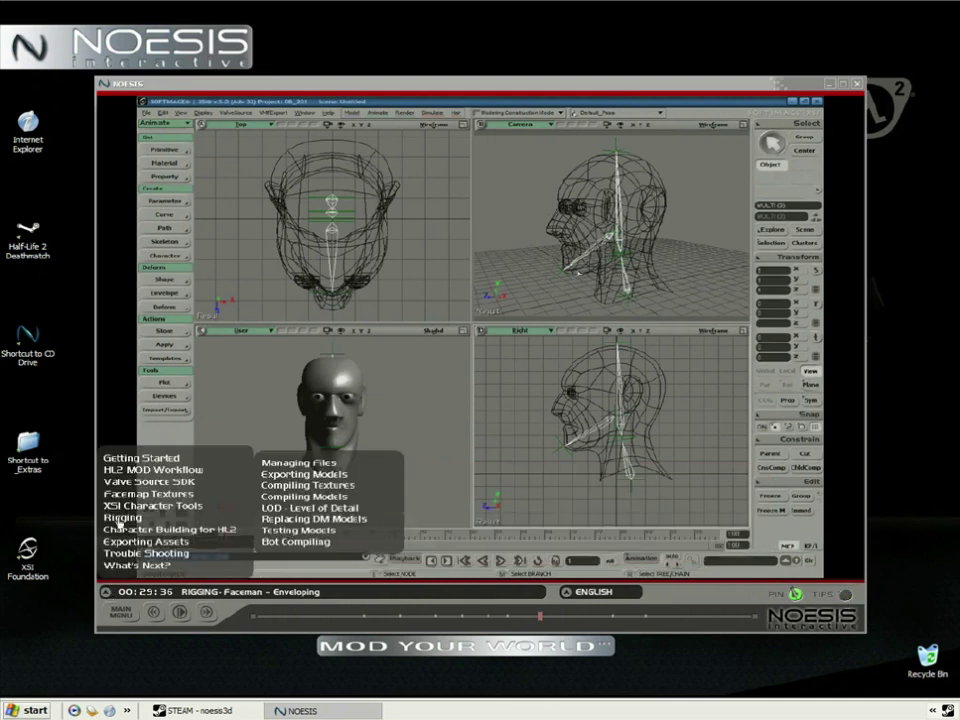
pyautogui.moveTo(113, 517)
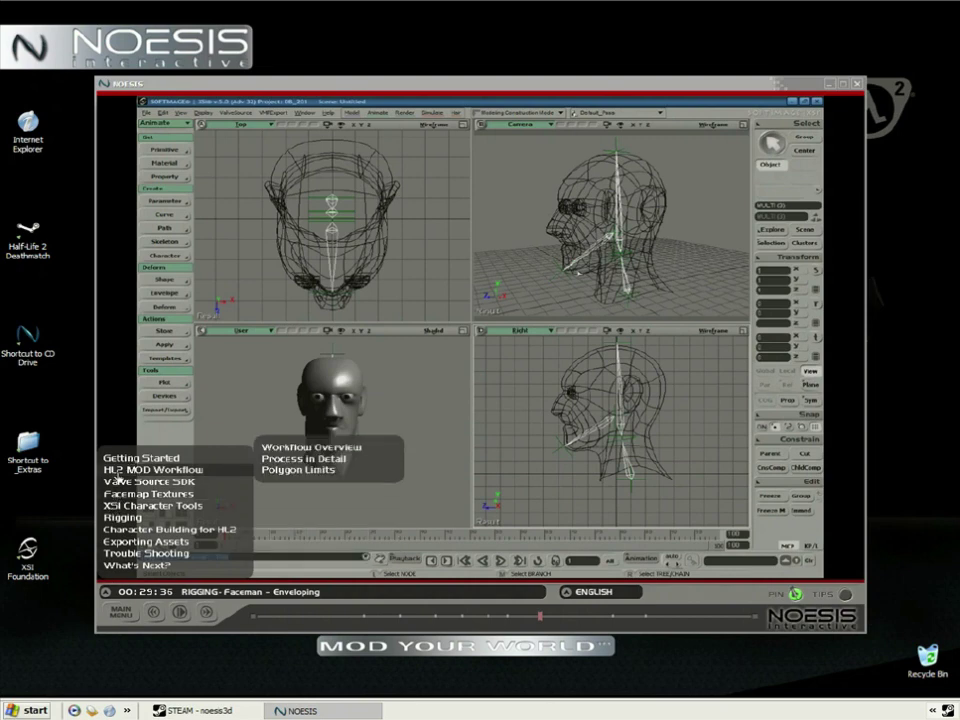
pyautogui.click(569, 593)
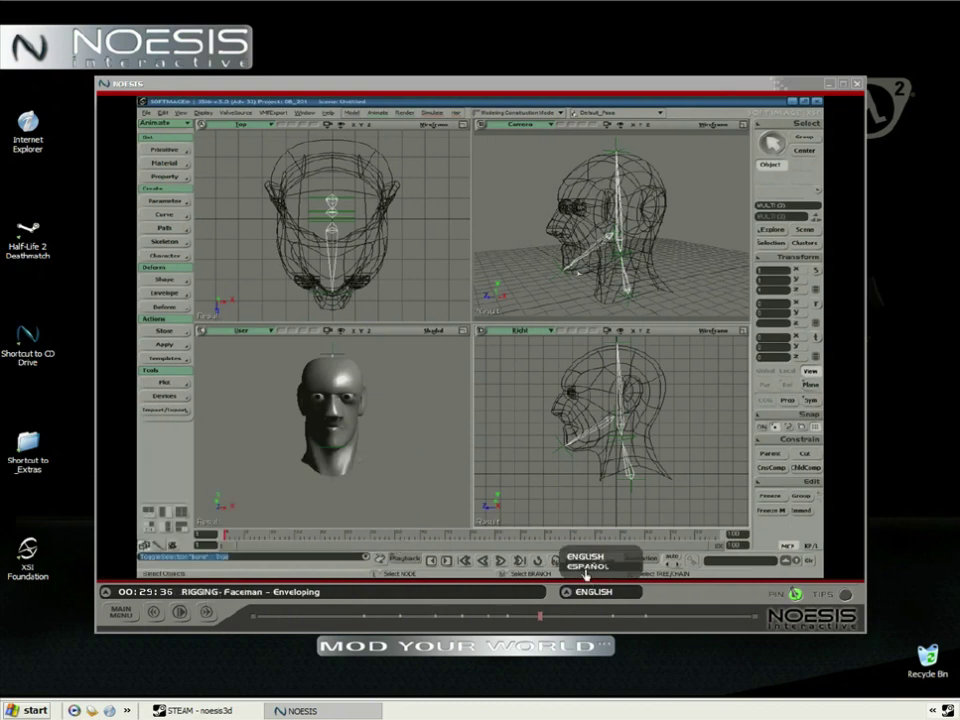
# Close the Noesis tutorial player with Esc
pyautogui.press('Escape')
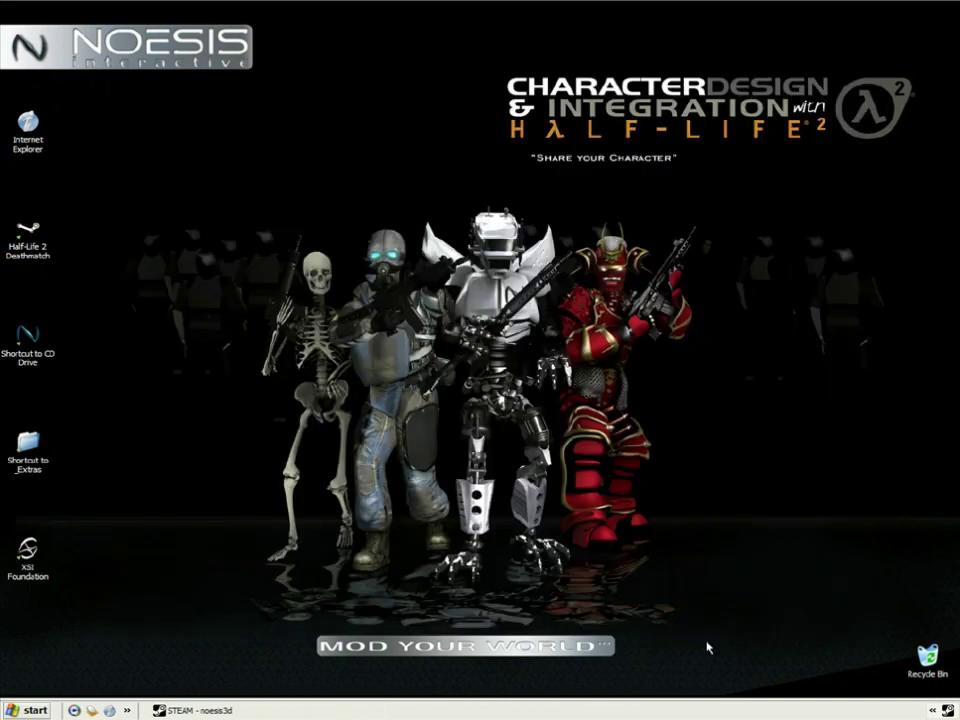